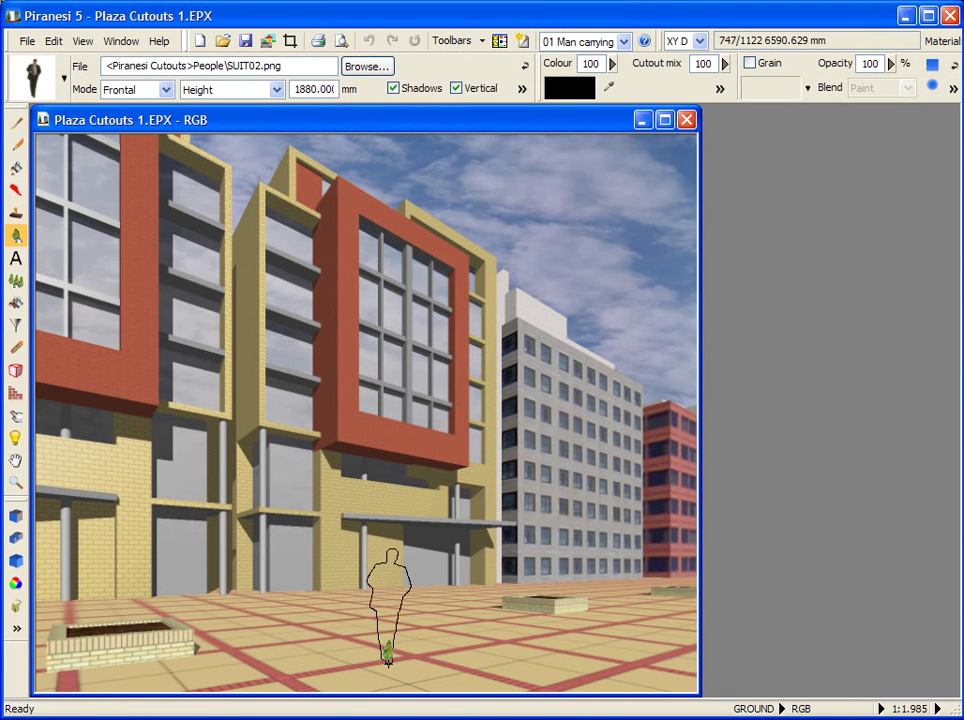
Step: Place the 01 Man carrying file on the plaza and a 02 Tree in the left planter
left_click(402, 650)
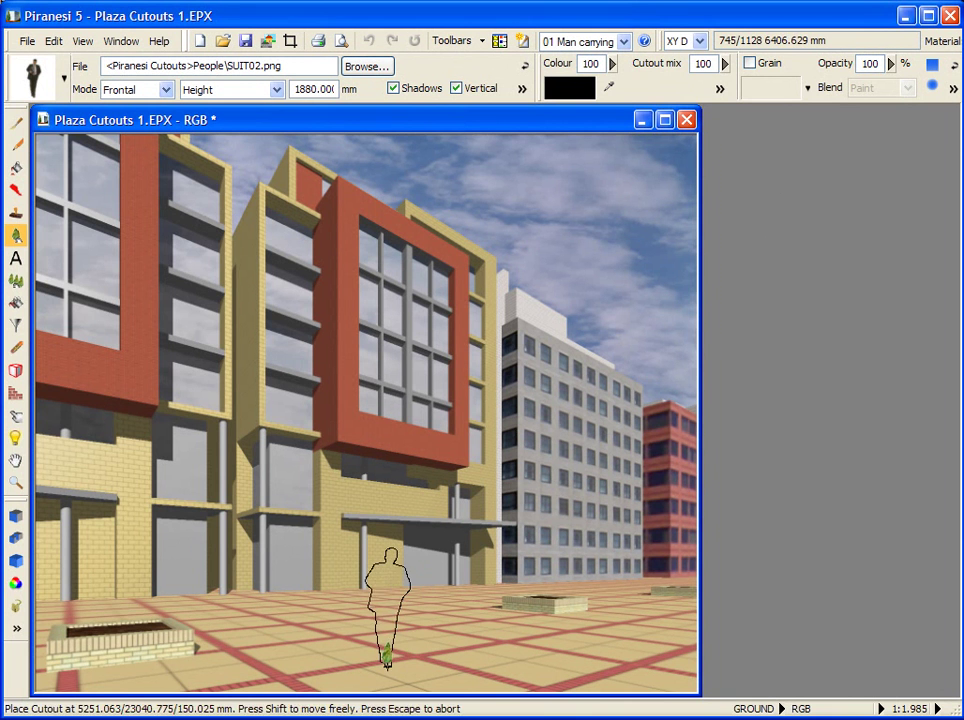
left_click(66, 93)
left_click(54, 240)
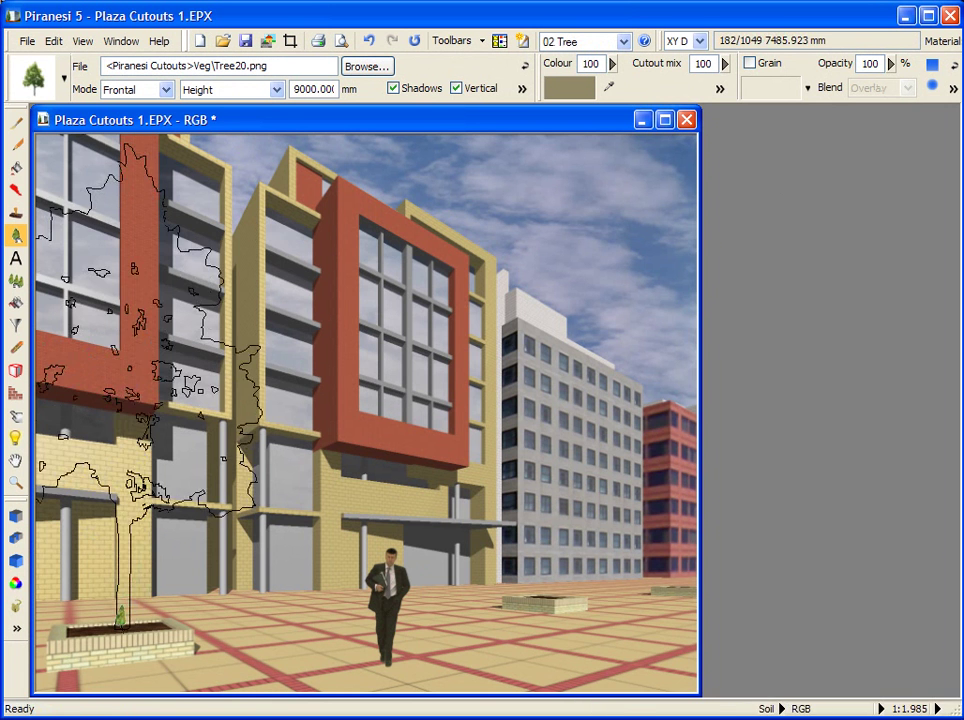
left_click(128, 610)
Step: Stand 03 Lamp post cutouts at the plaza's right and beside the right planter
scroll(280, 593, "up", 1)
scroll(370, 480, "up", 1)
scroll(366, 412, "down", 2)
left_click(64, 80)
left_click(58, 262)
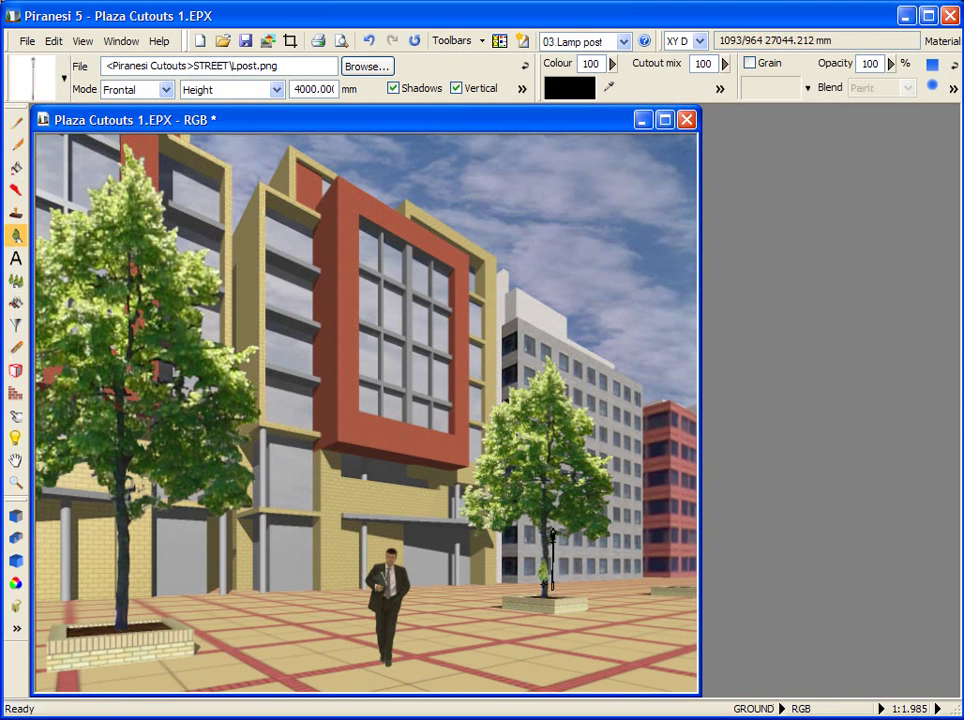
left_click(620, 618)
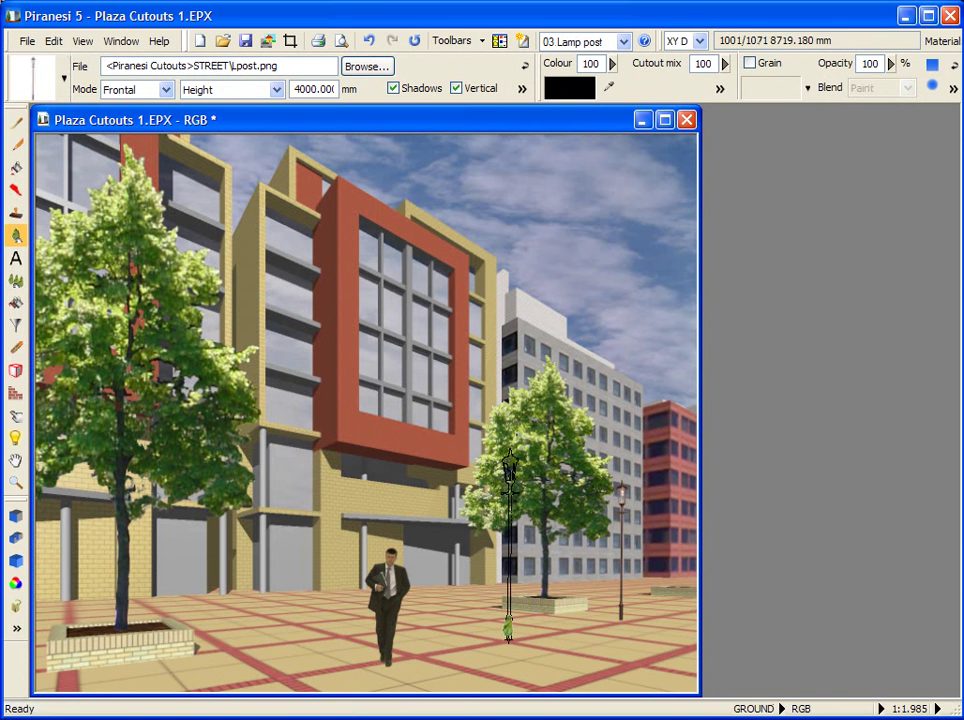
left_click(509, 636)
Step: Place the last lamp post near the left tree, then start entering text with the Text tool
left_click(282, 676)
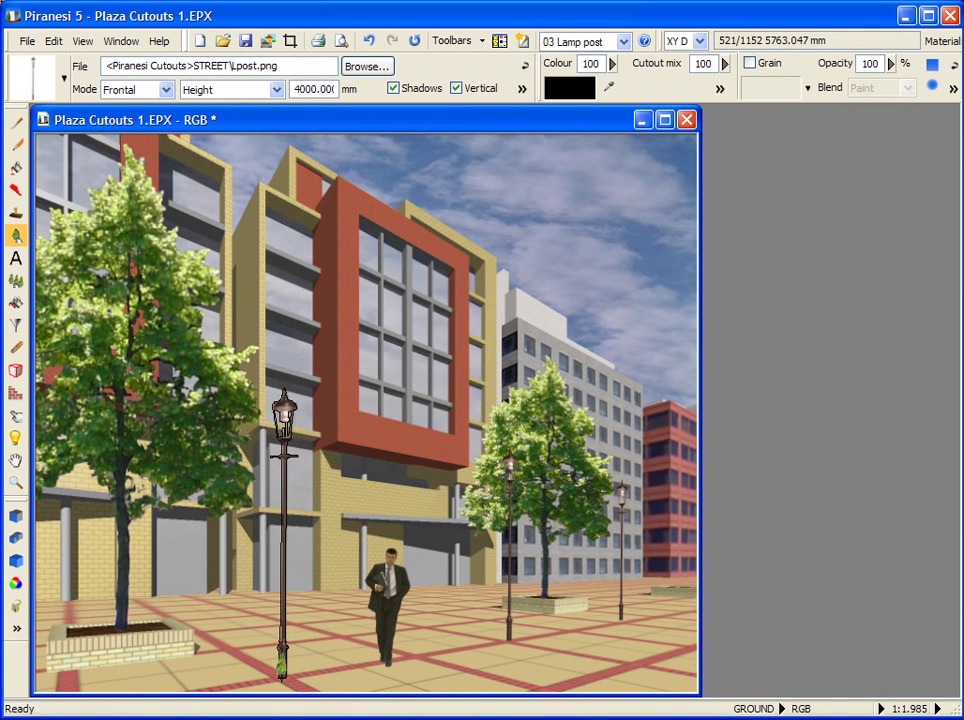
left_click(282, 670)
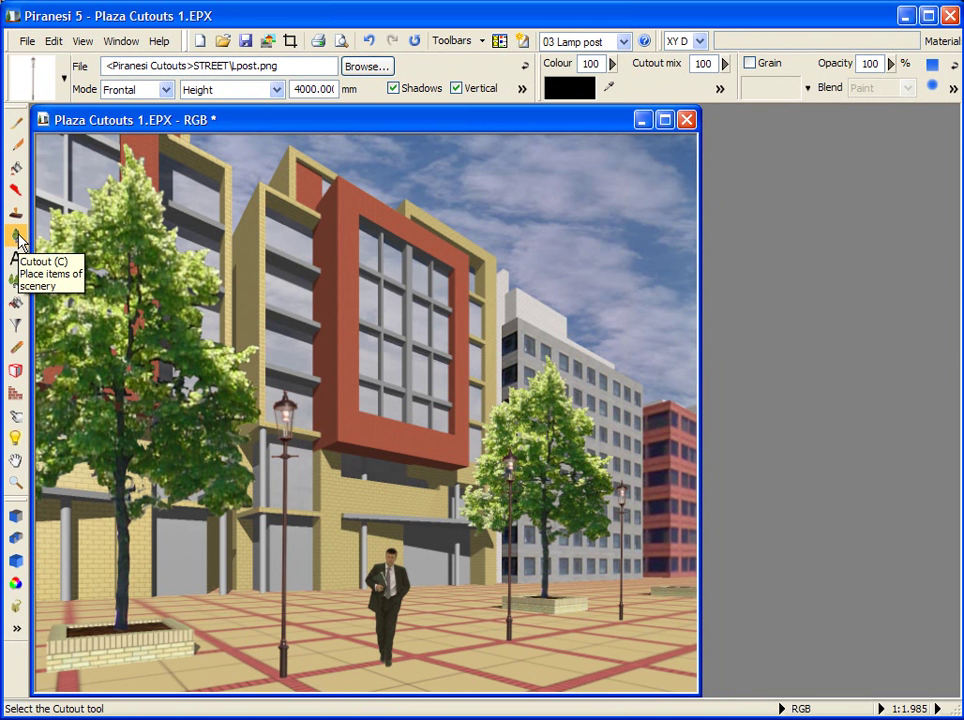
left_click(19, 261)
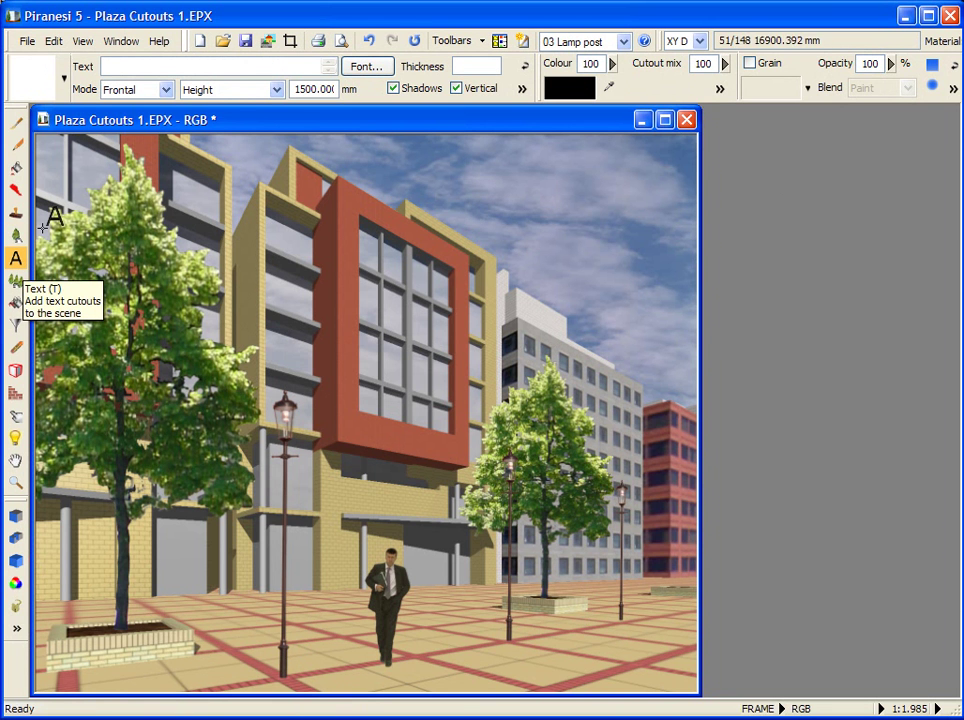
left_click(120, 67)
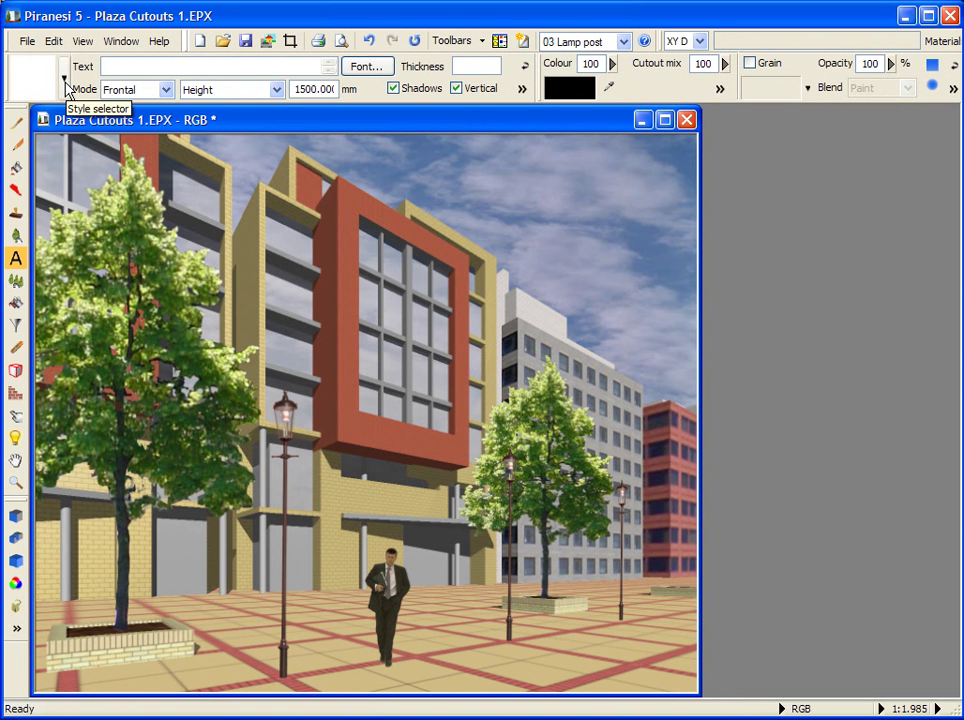
Step: Load 04 Lady carrying bag from the library and place her beside the suited man
left_click(64, 79)
left_click(84, 293)
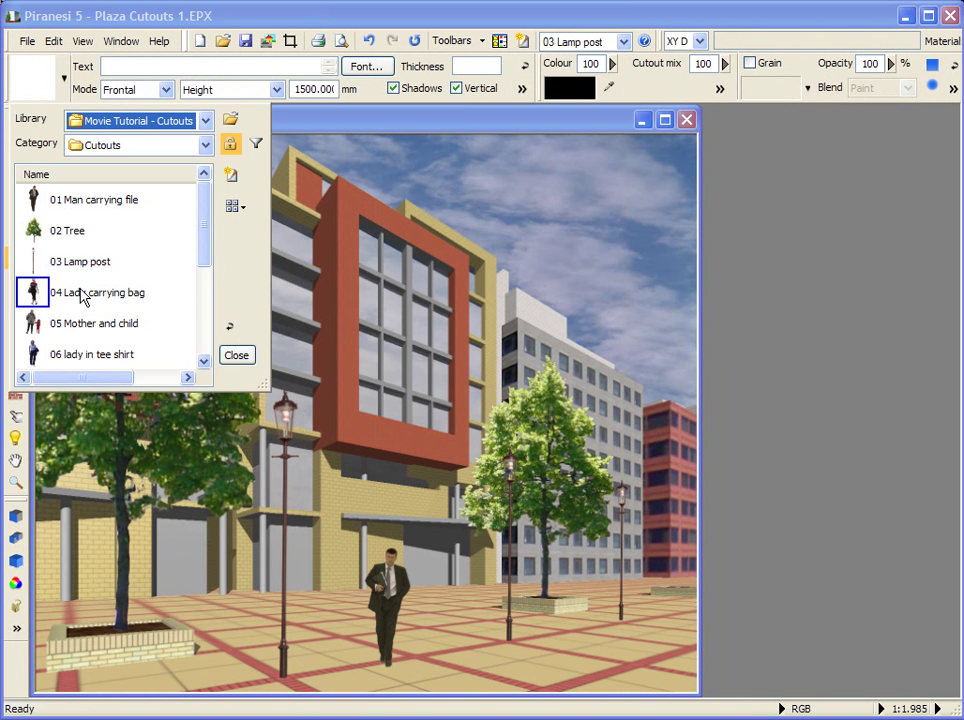
double_click(84, 293)
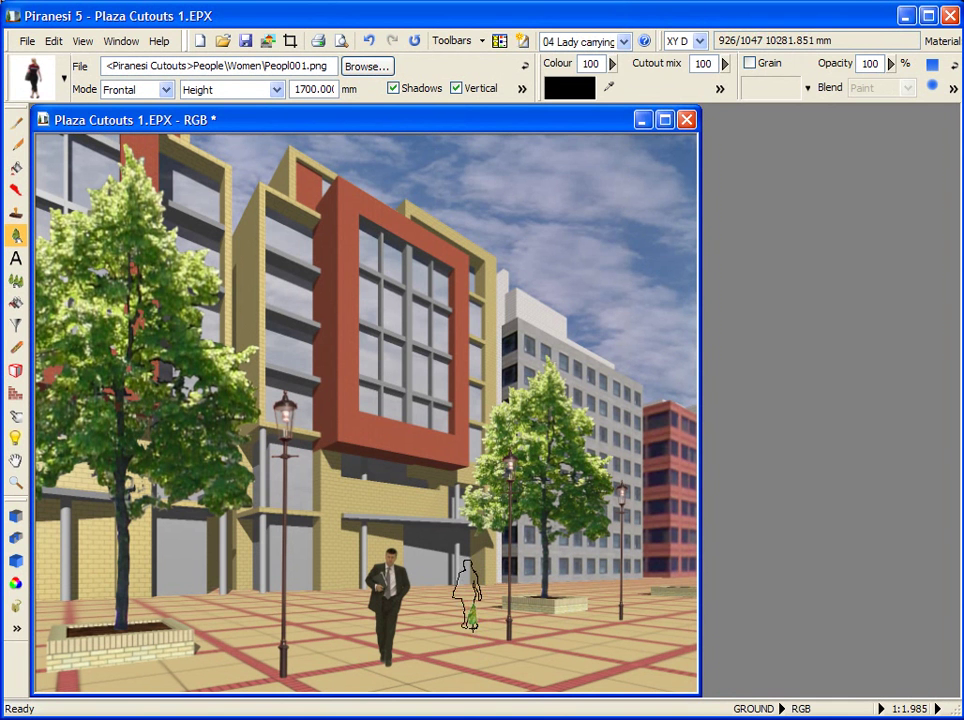
left_click(466, 627)
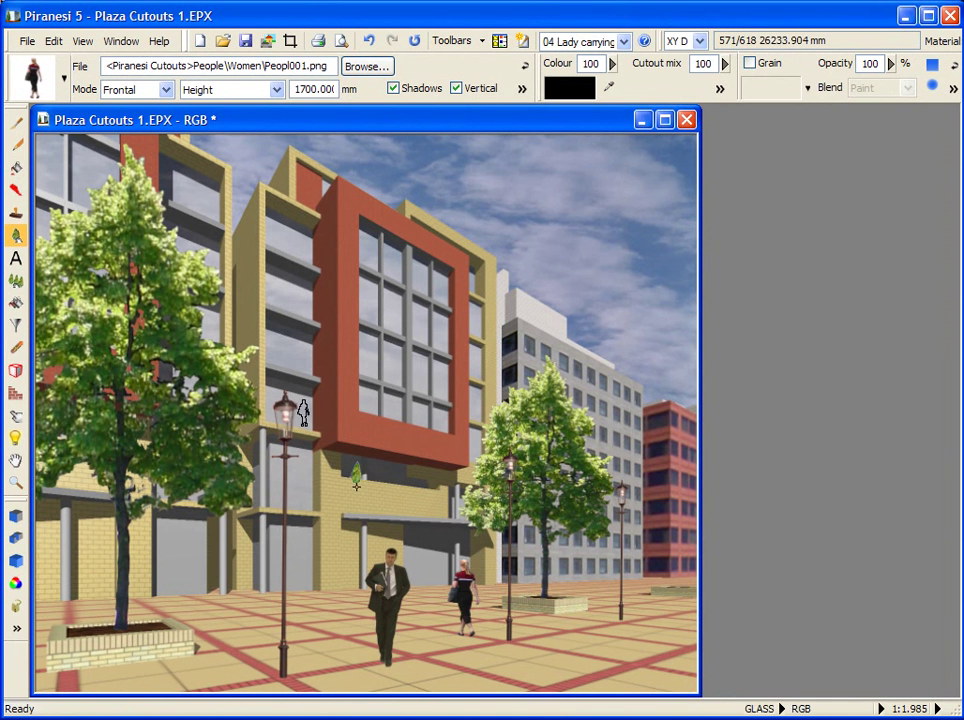
Step: Place the 05 Mother and child cutout by the left planter
left_click(65, 88)
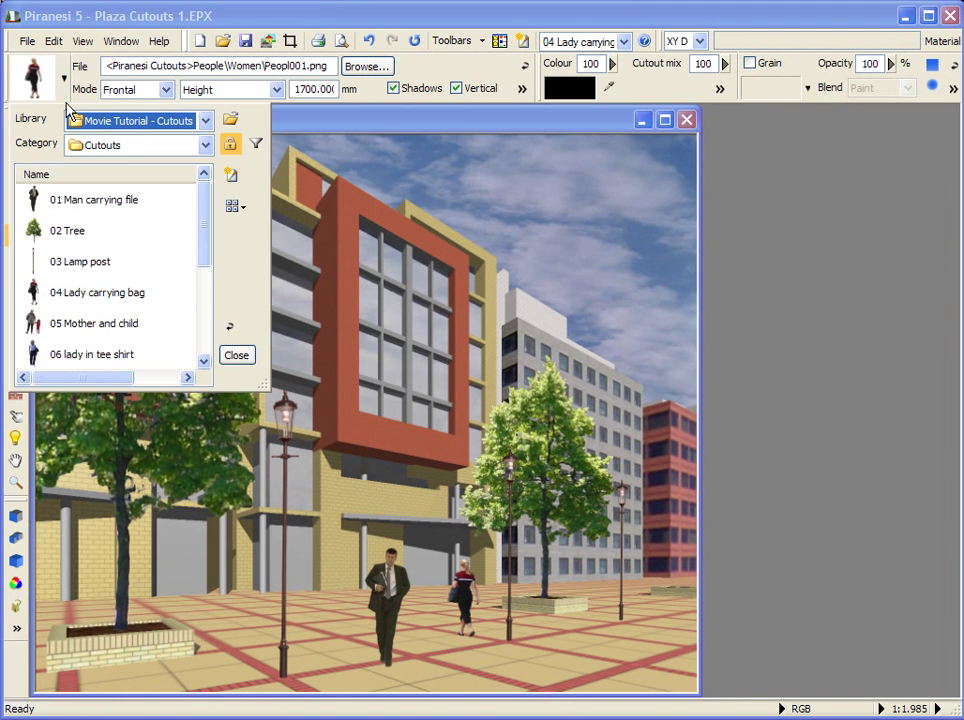
double_click(34, 323)
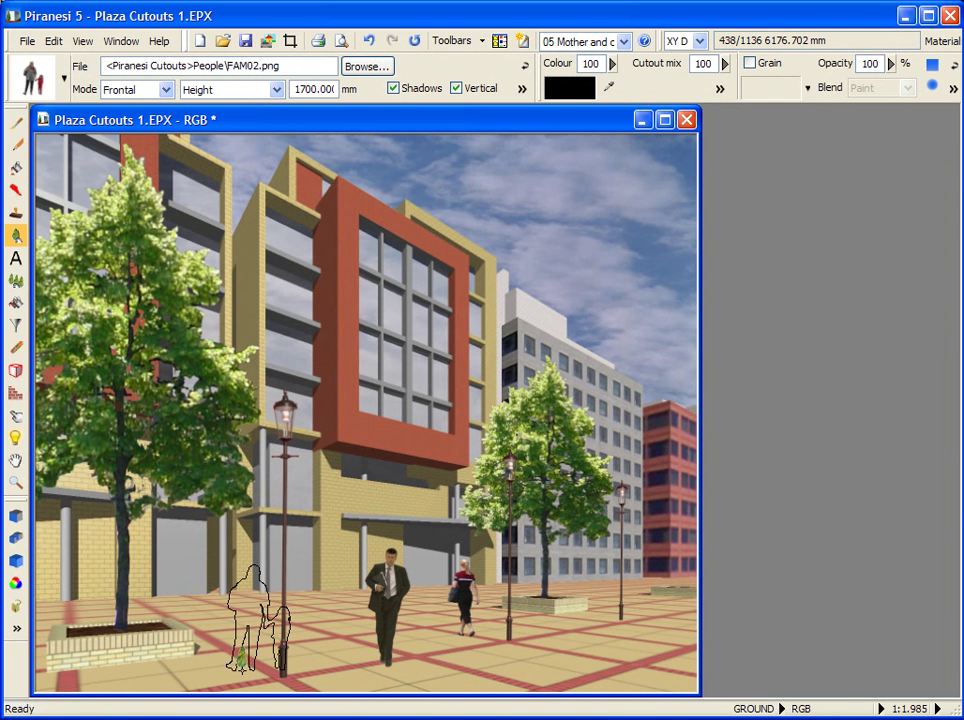
left_click_drag(241, 665, 148, 620)
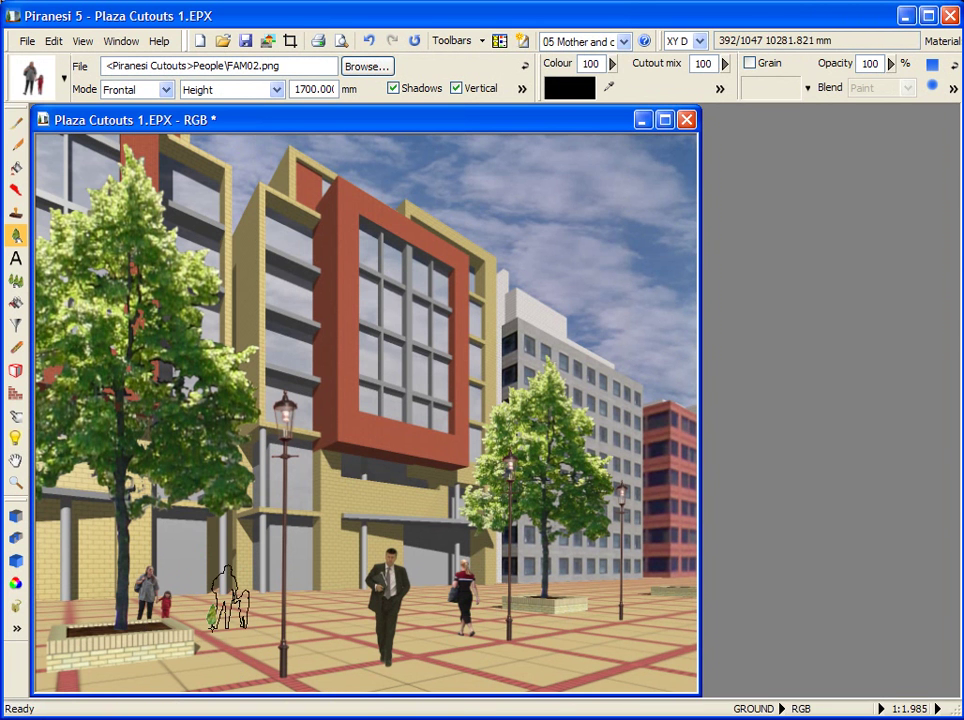
Step: Place the 06 lady in tee shirt cutout near the left lamp post
scroll(153, 612, "up", 2)
scroll(268, 518, "up", 1)
scroll(457, 402, "down", 2)
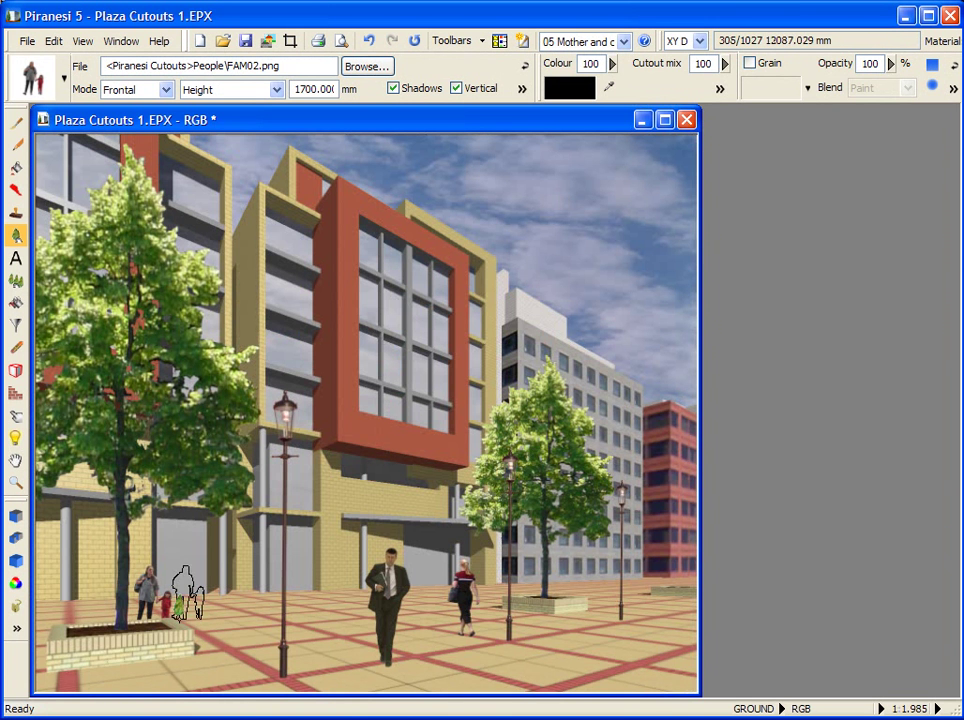
left_click(63, 80)
left_click(55, 357)
left_click(55, 357)
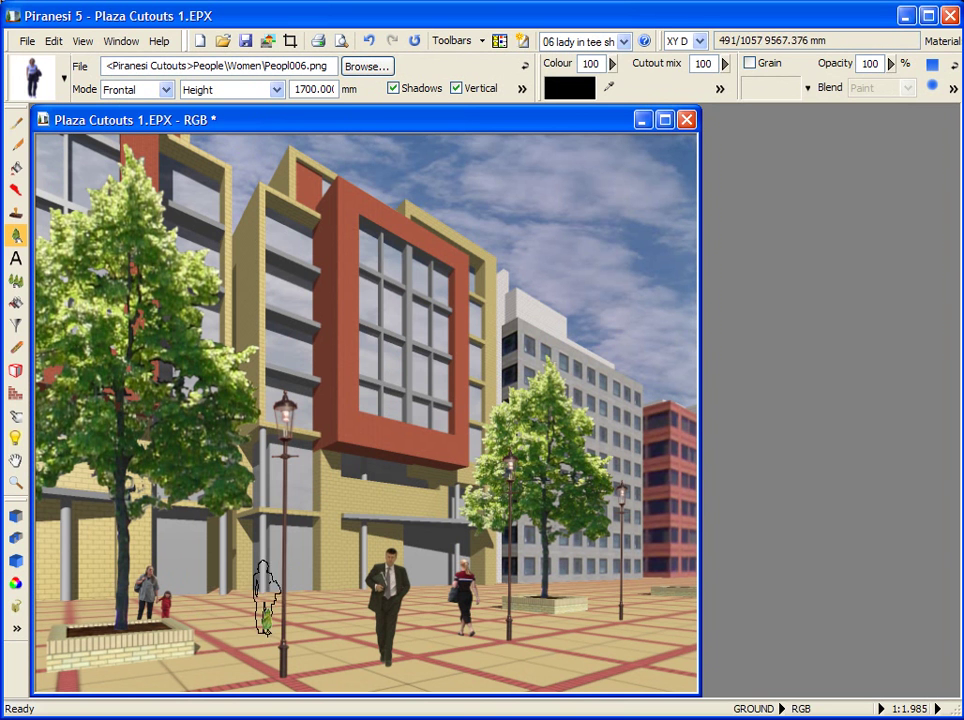
left_click(261, 616)
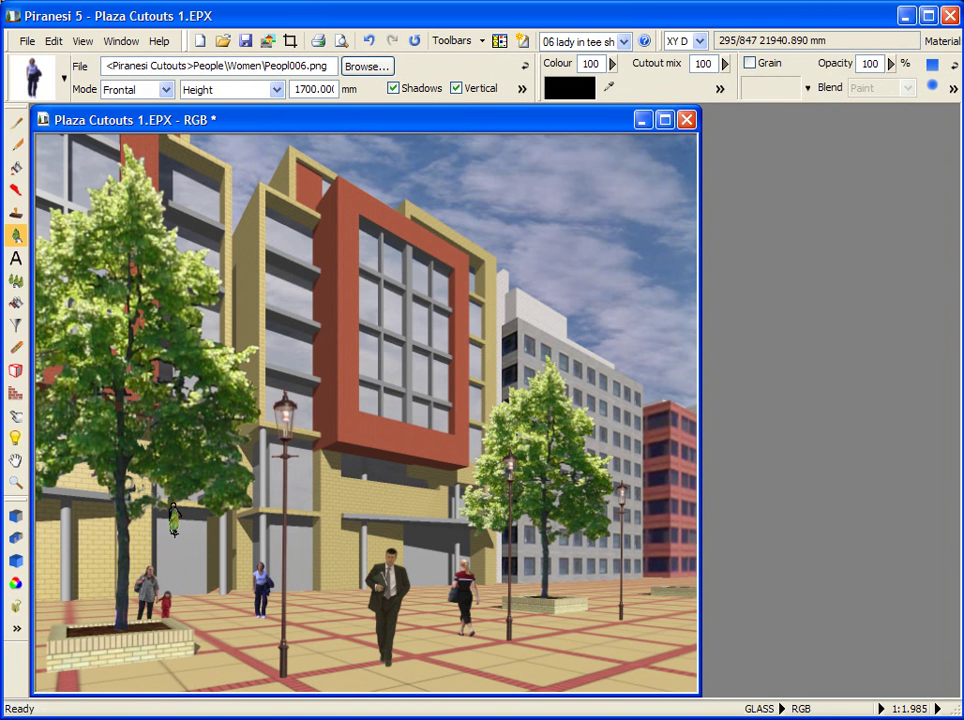
Step: Enter 72 as the text-cutout text, viewing then cancelling the Font dialog
left_click(16, 258)
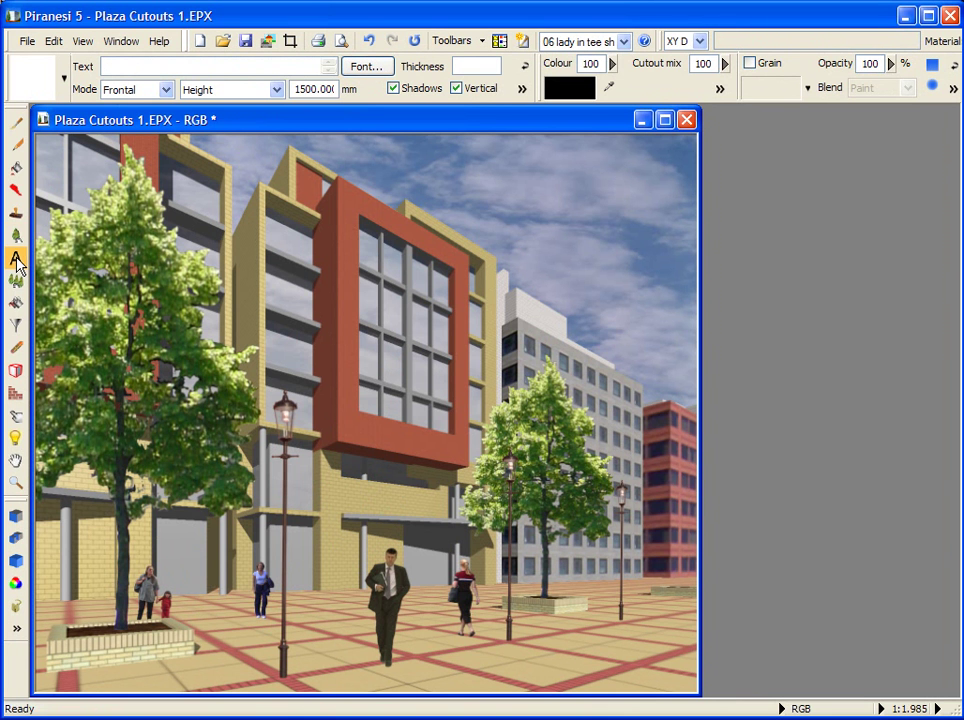
left_click(114, 67)
type("72")
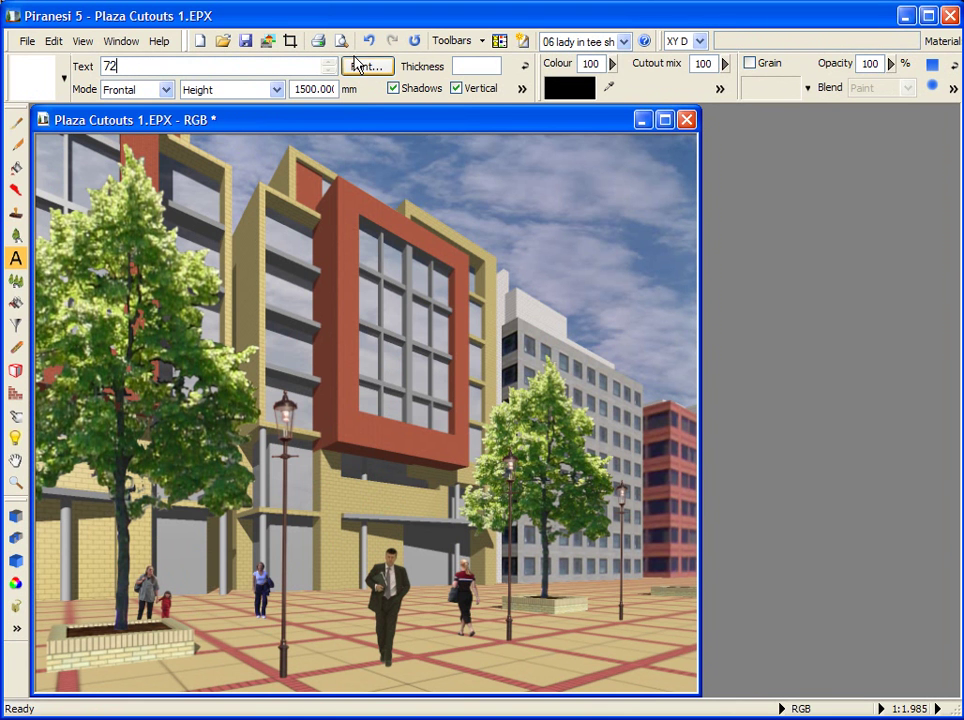
left_click(362, 66)
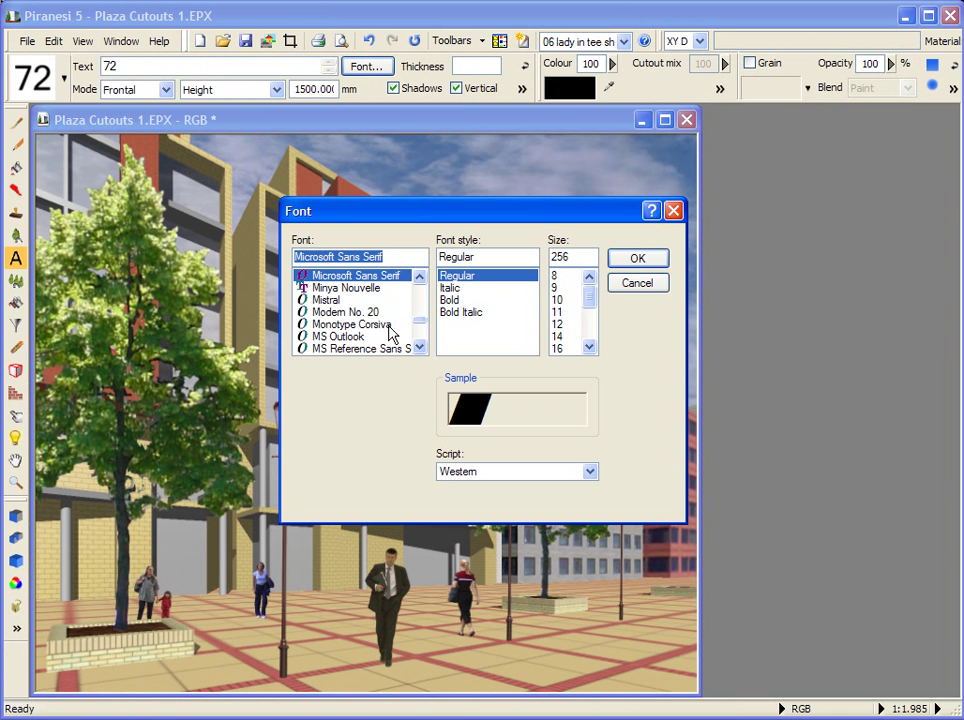
left_click_drag(421, 322, 420, 310)
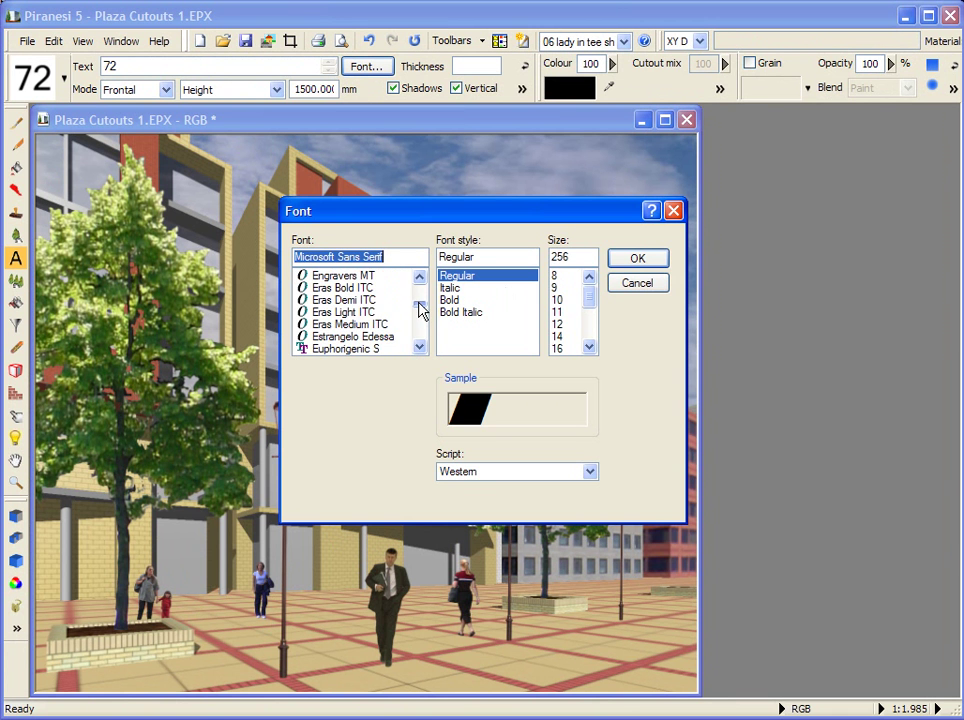
left_click(626, 283)
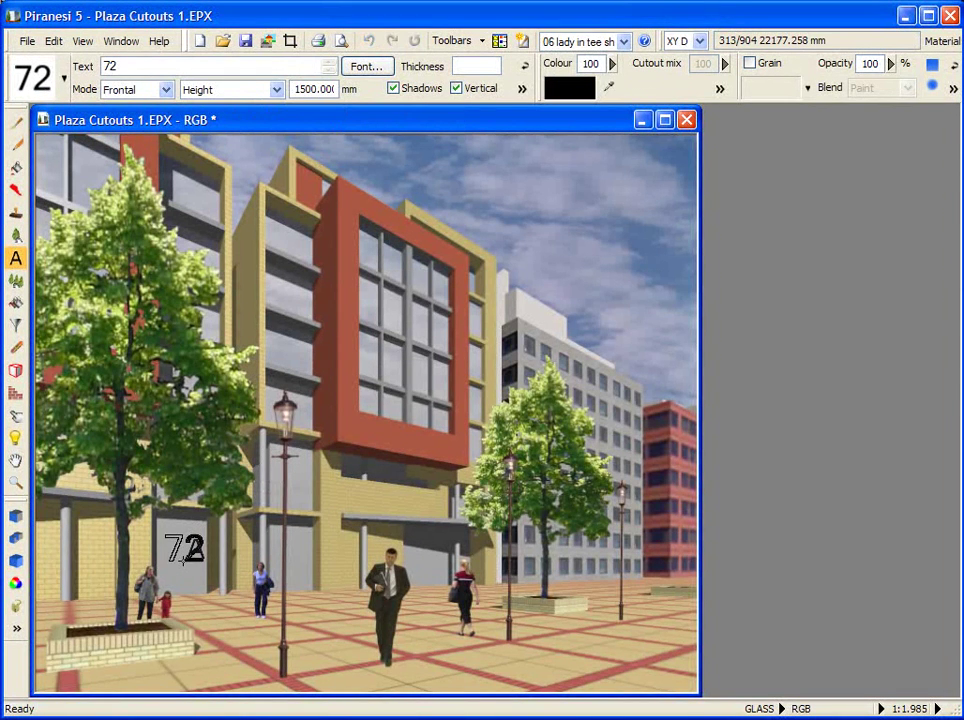
Step: Set the text cutout mode to Tangent and redraw the 72 text
scroll(186, 556, "up", 2)
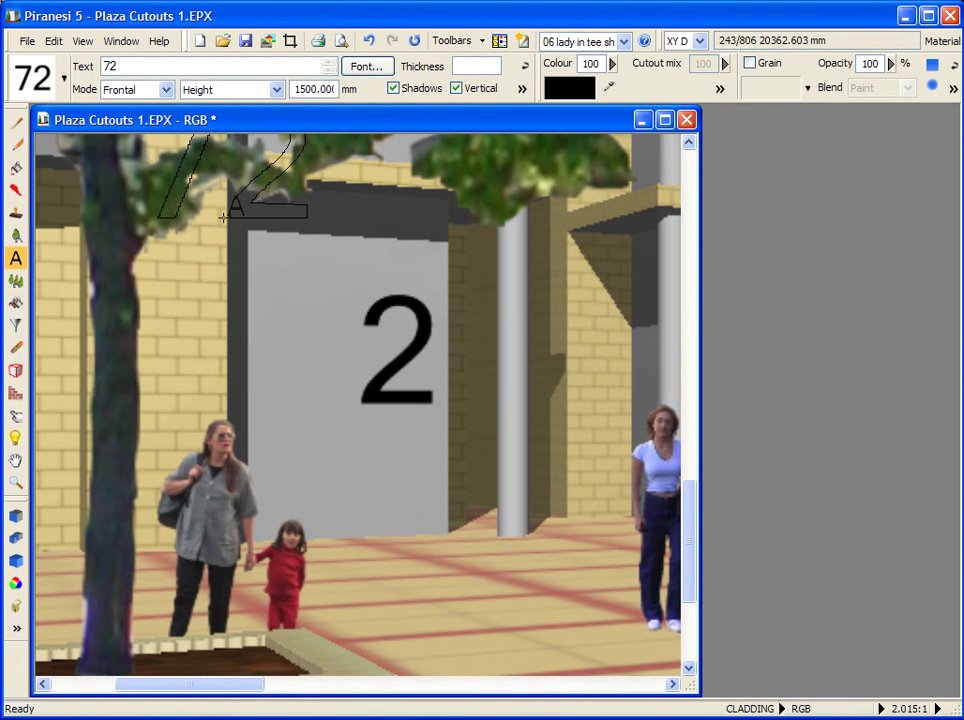
left_click(167, 90)
left_click(141, 120)
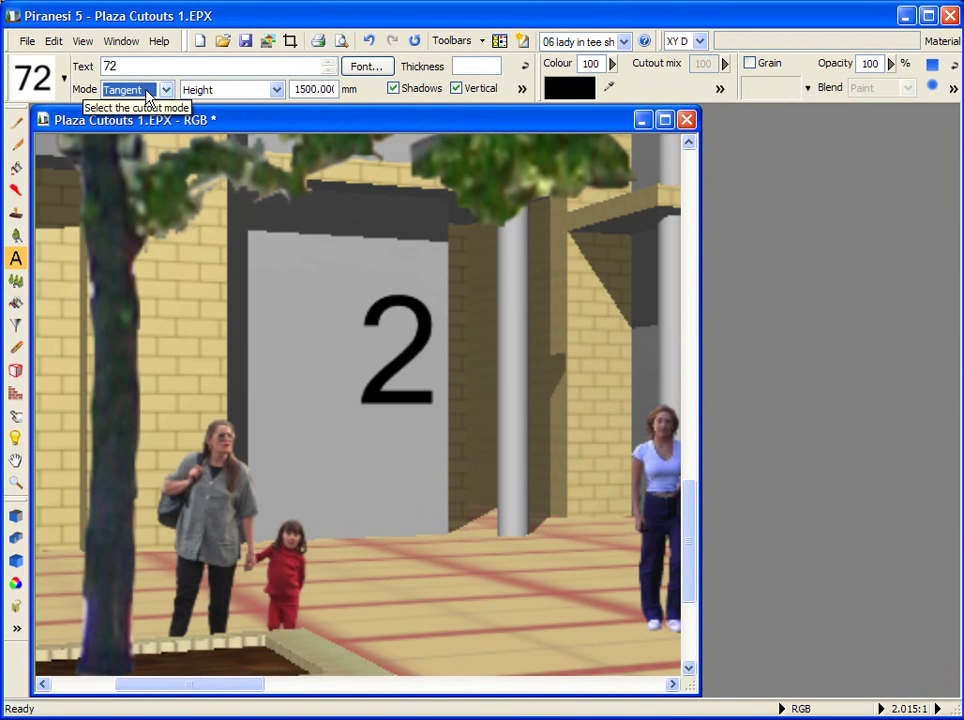
left_click(419, 47)
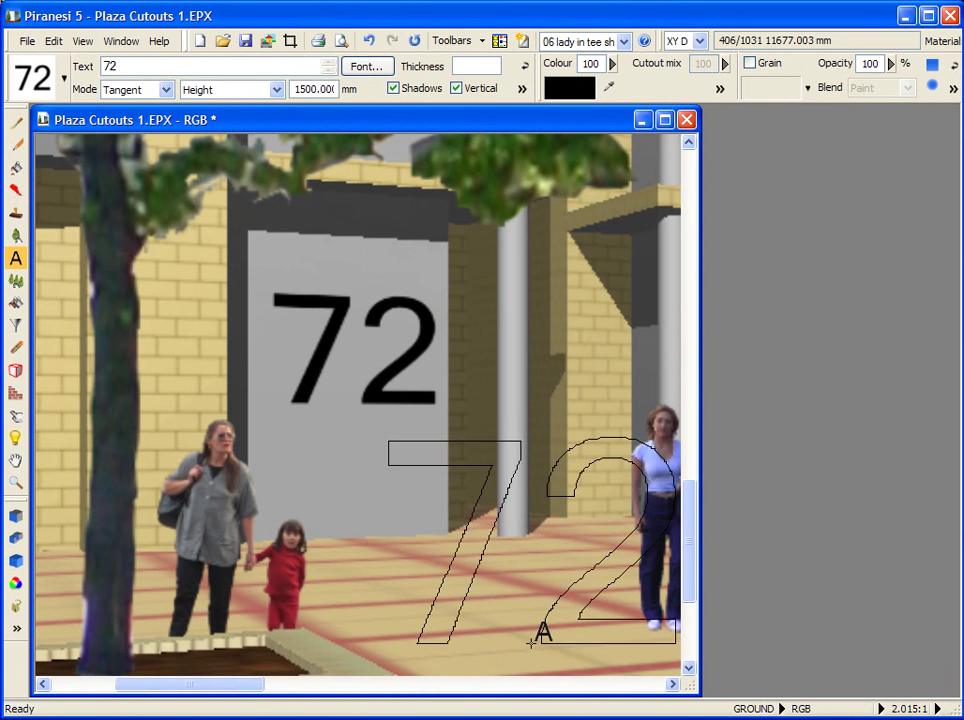
Step: Toggle Vertical, place 74 on the dark door, and open Advanced Settings
left_click(458, 89)
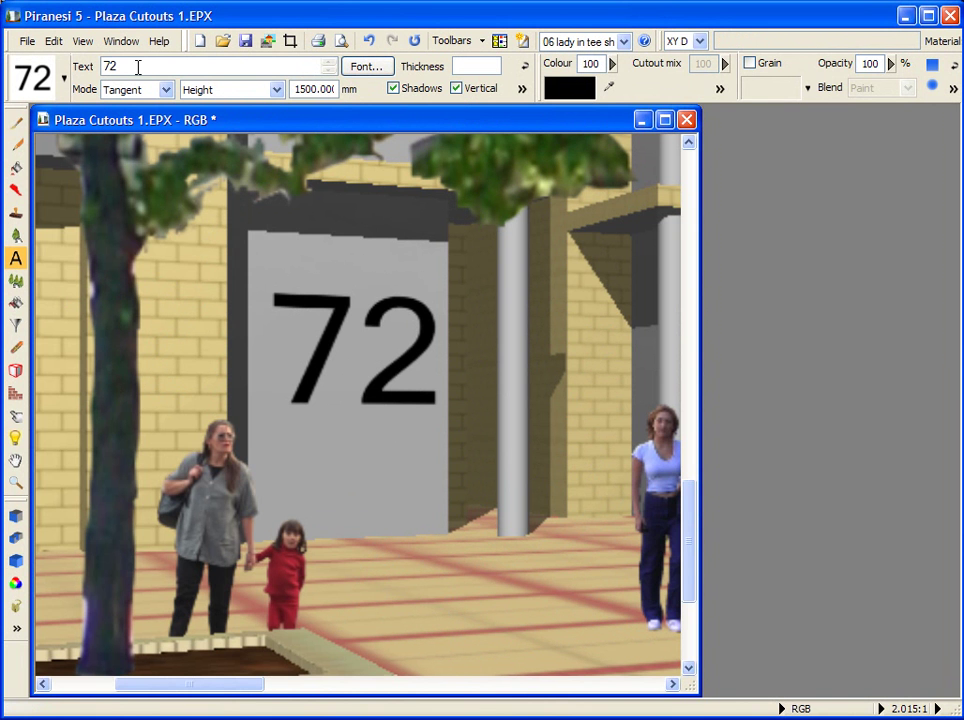
scroll(323, 578, "down", 4)
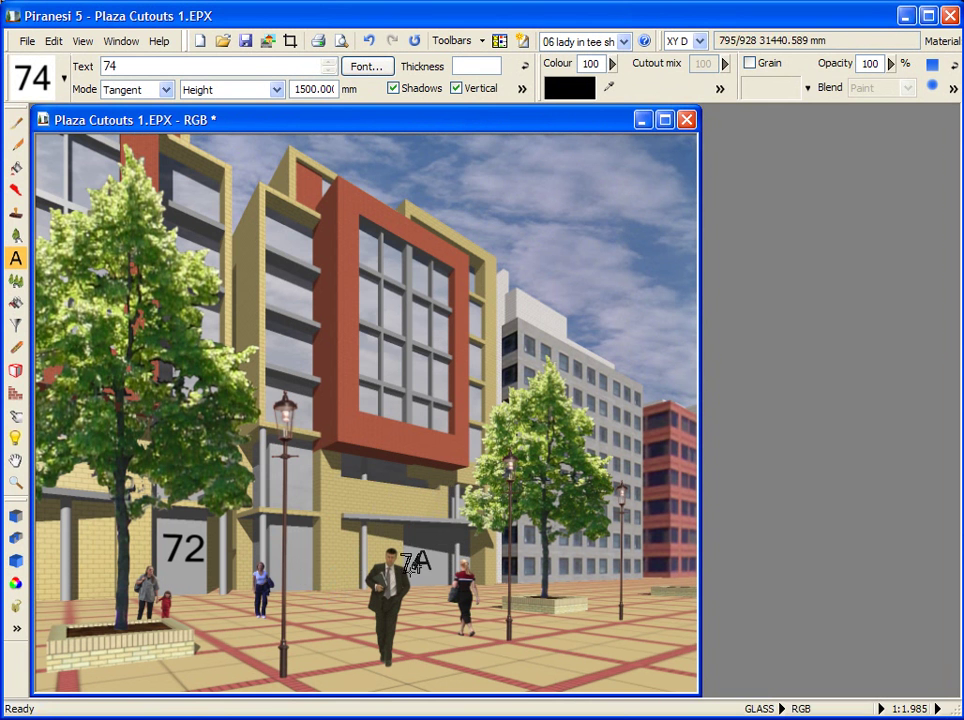
left_click(425, 556)
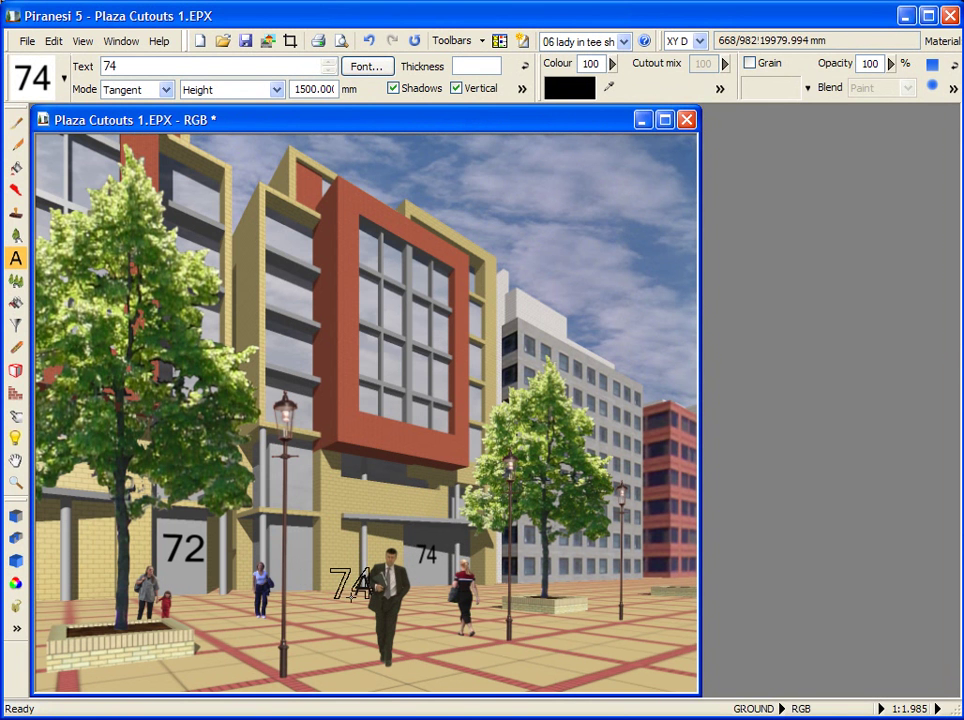
left_click(521, 90)
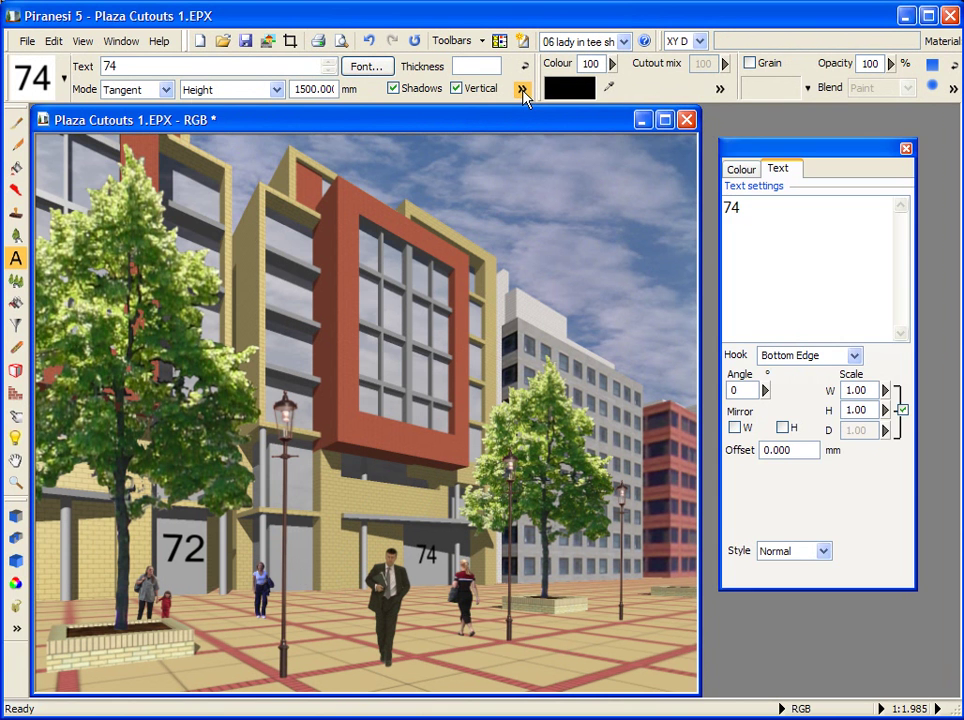
Step: Place 07 woman in a business suit by the left planter, uncheck Mirror W and reapply
left_click(63, 77)
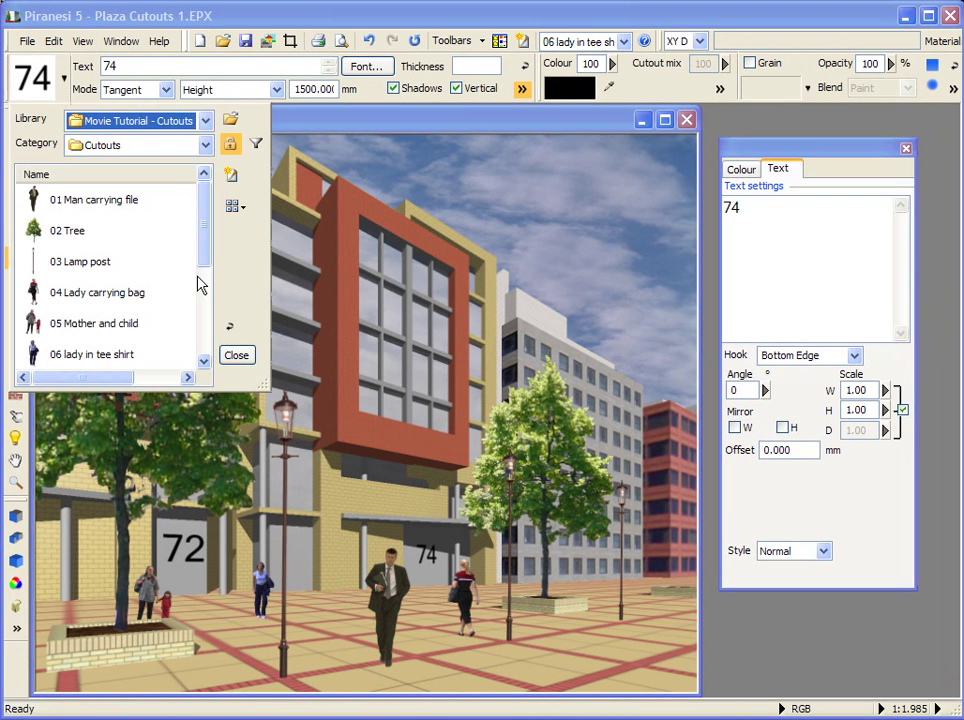
scroll(204, 260, "down", 2)
left_click(101, 333)
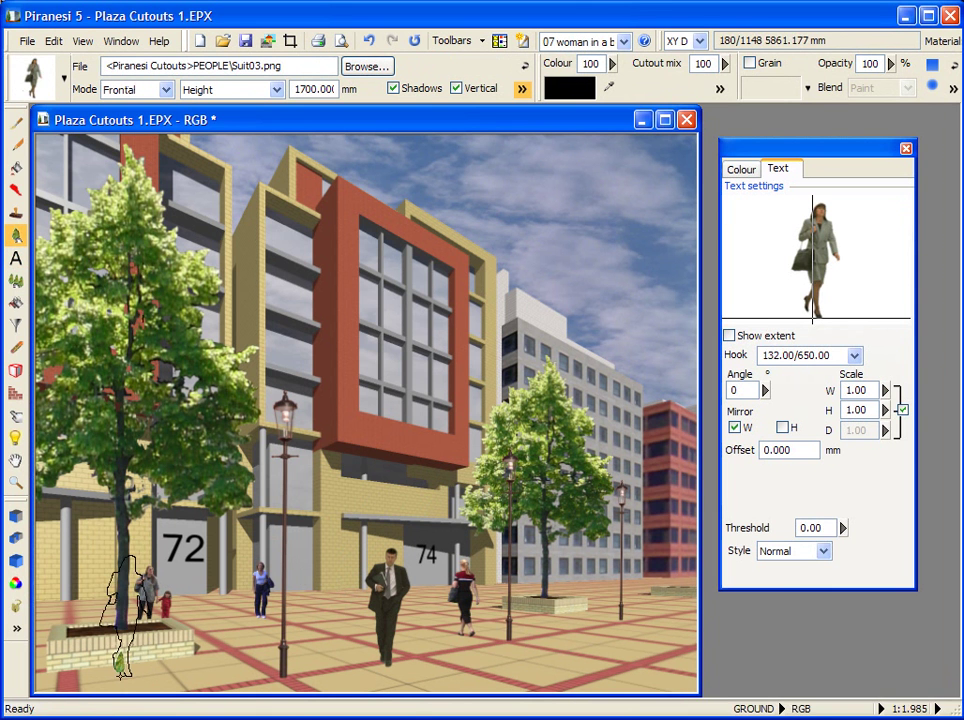
left_click(121, 676)
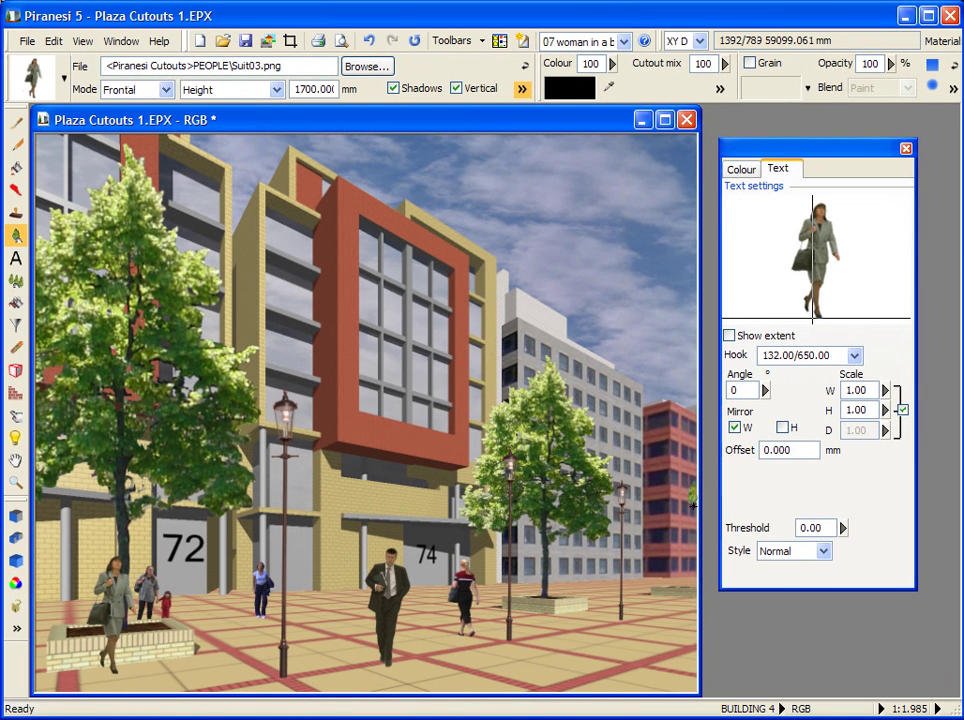
left_click(735, 428)
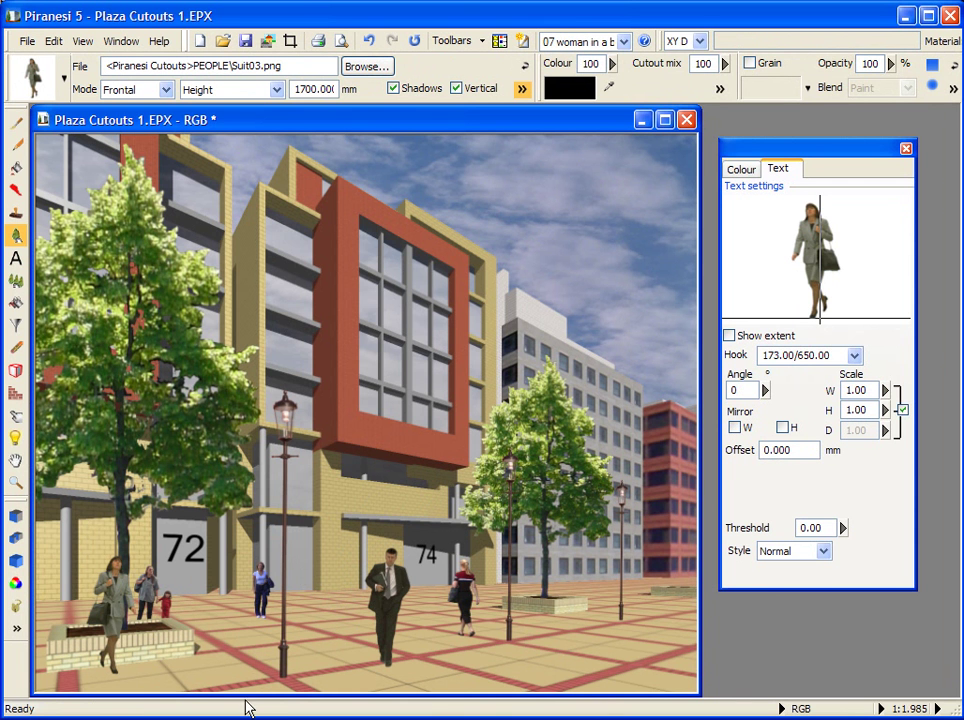
left_click(420, 40)
scroll(326, 419, "up", 1)
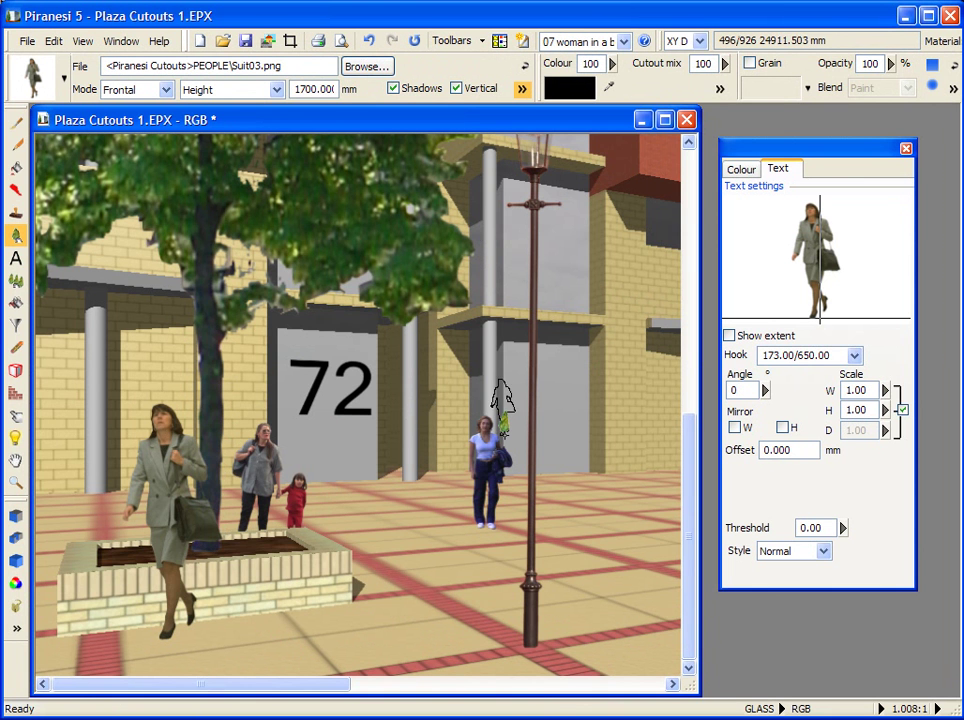
scroll(497, 405, "down", 1)
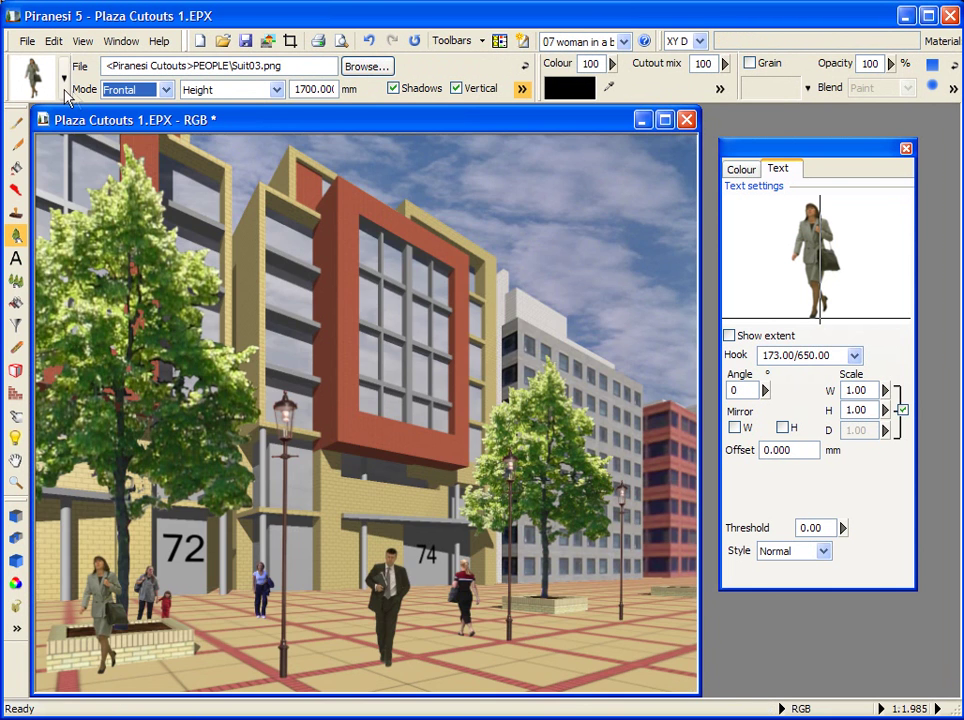
Step: Place 08 Back view of tall man near the right-hand tree
left_click(63, 78)
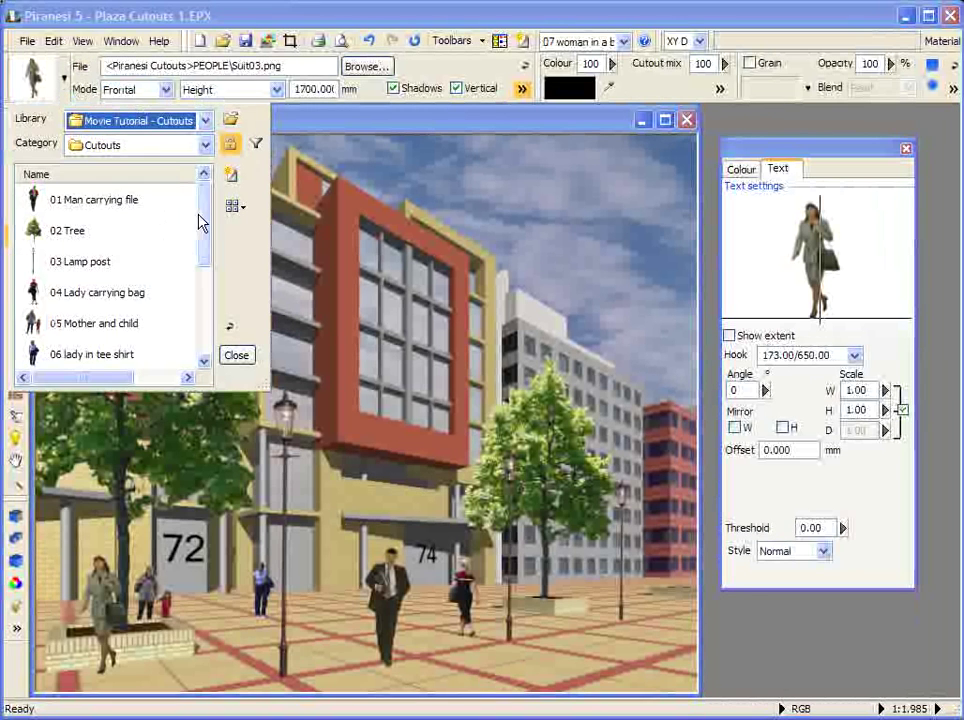
left_click_drag(204, 221, 204, 269)
double_click(84, 292)
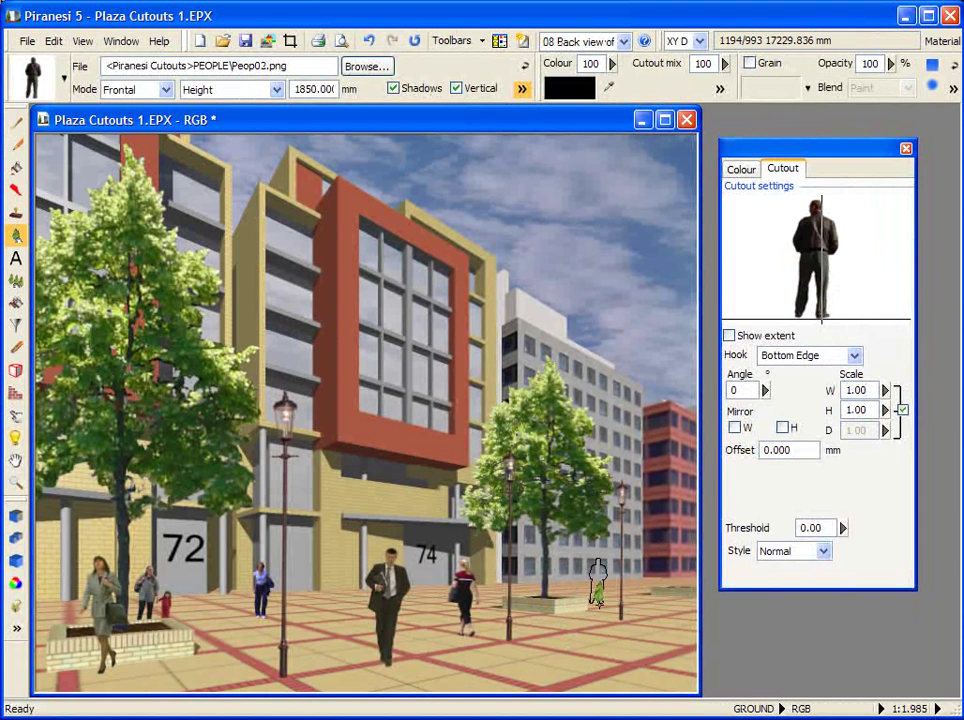
left_click(597, 577)
Step: Add the 09 Boy cutout in the distance on the right
left_click(63, 79)
left_click_drag(203, 218, 203, 273)
left_click(52, 325)
left_click(236, 355)
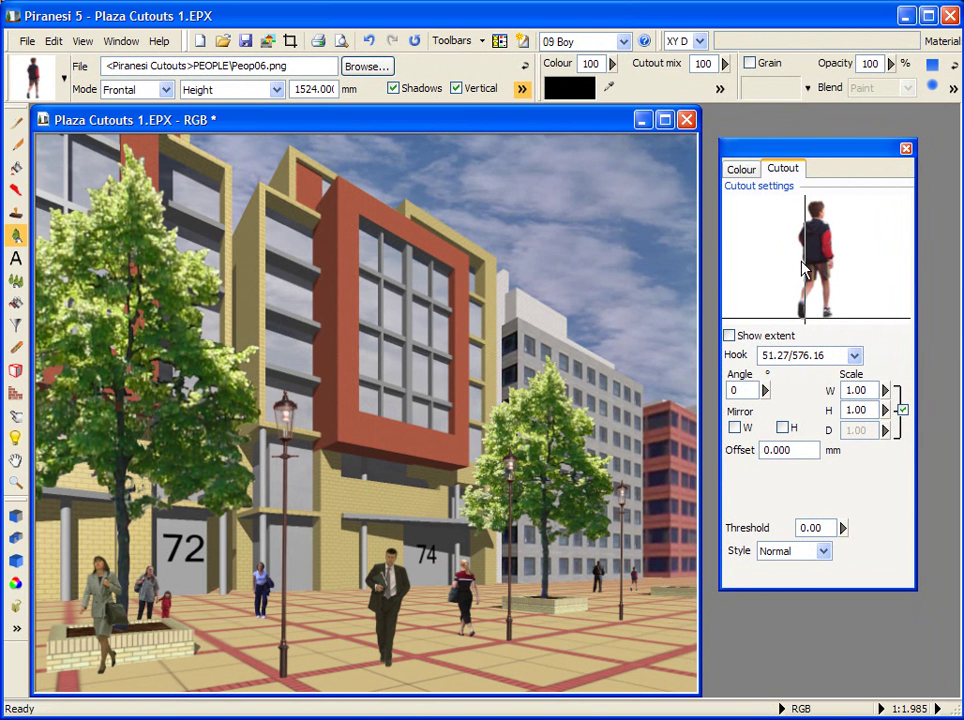
Step: Close the cutout settings panel and open Toolbars > Cutout Manager
left_click(908, 150)
left_click(481, 42)
left_click(485, 77)
scroll(928, 250, "up", 1)
left_click_drag(928, 250, 916, 198)
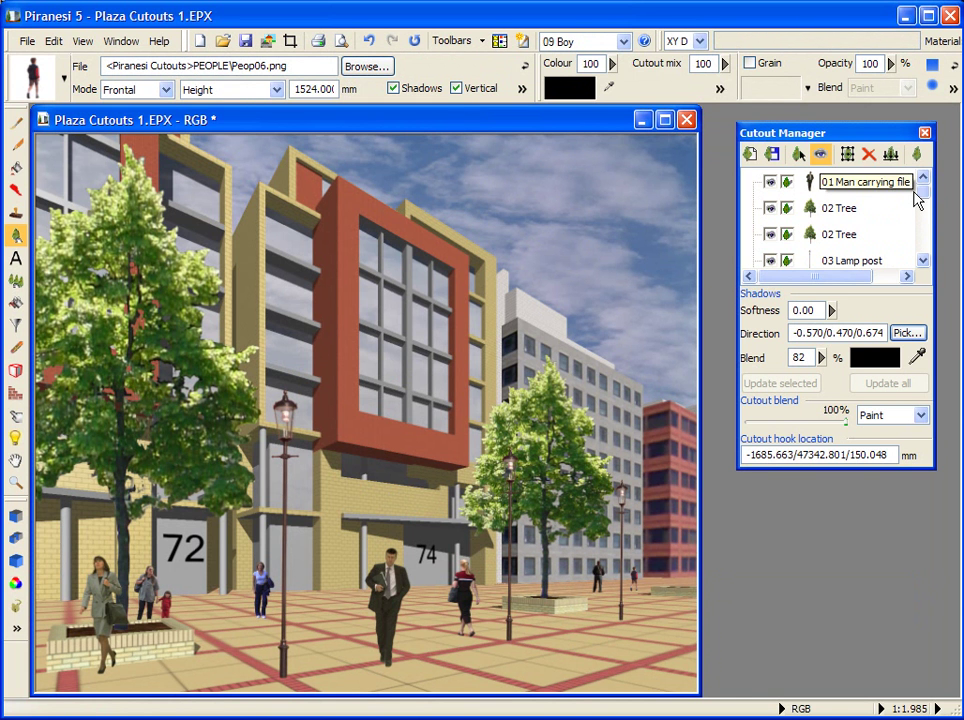
left_click(770, 235)
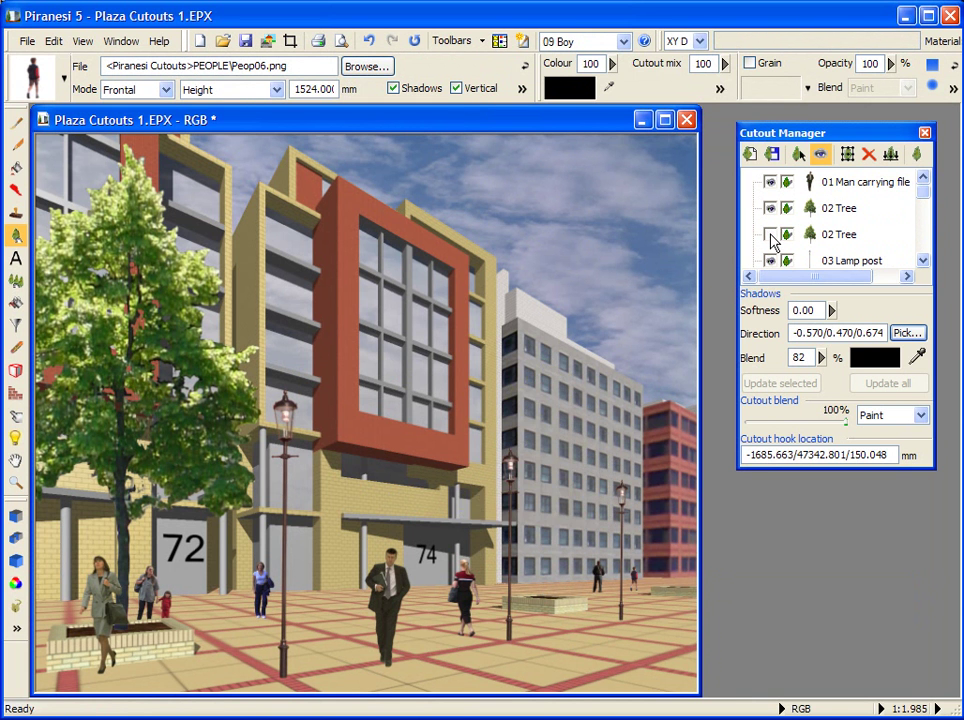
left_click(770, 235)
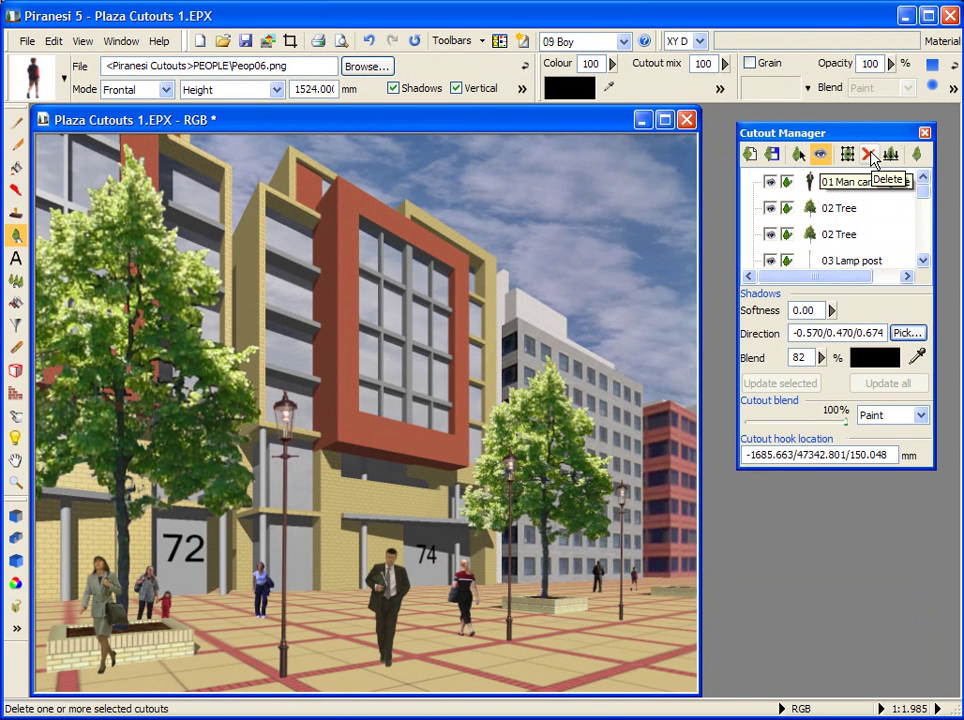
left_click(800, 156)
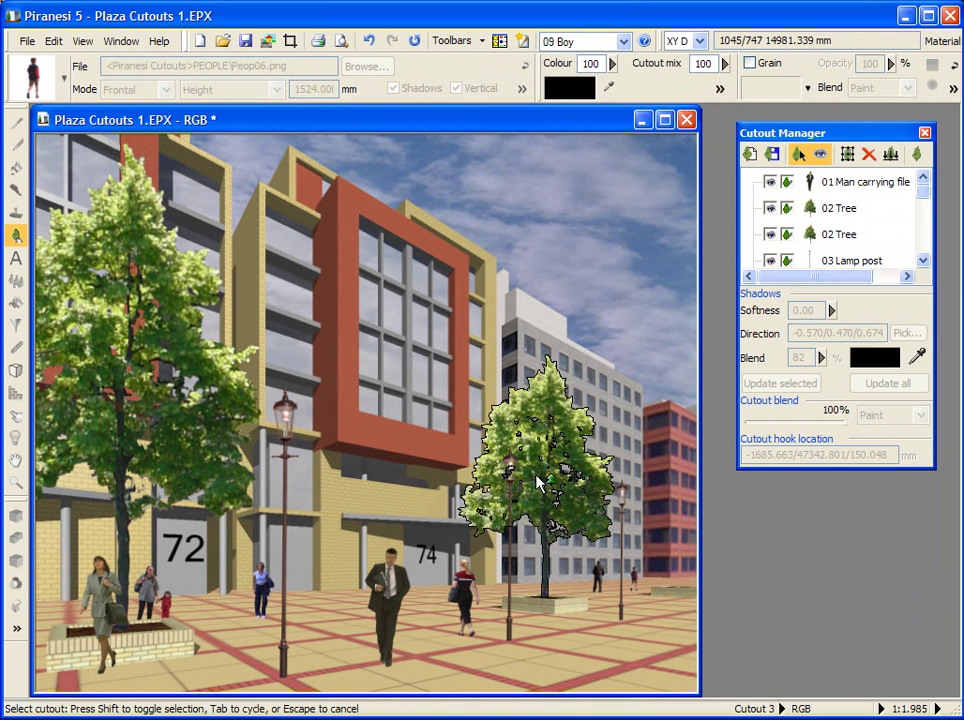
left_click(468, 584)
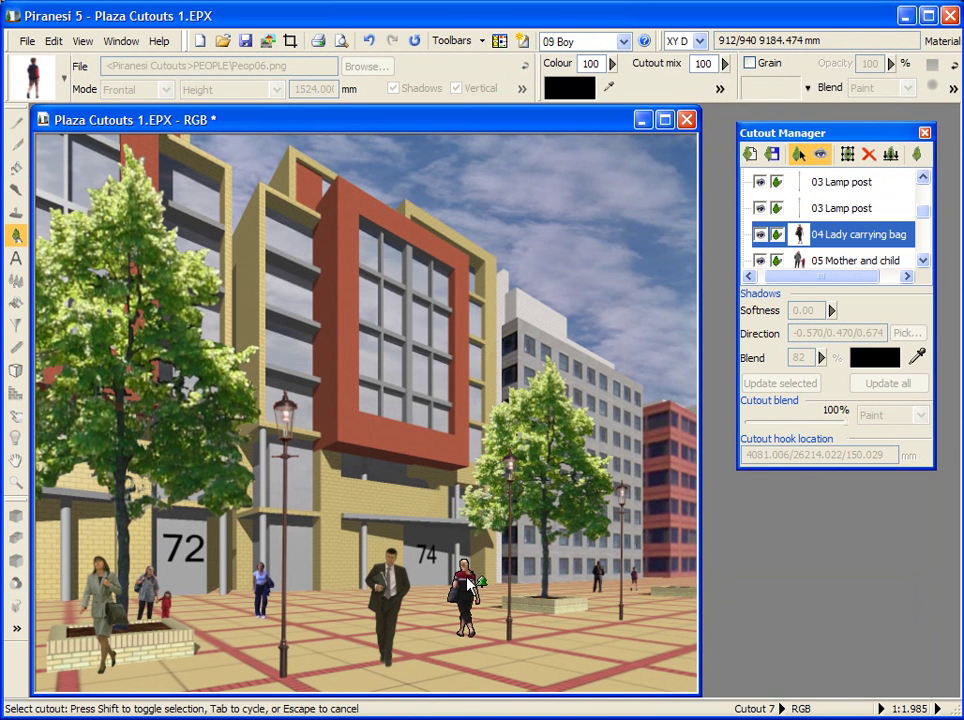
left_click(849, 155)
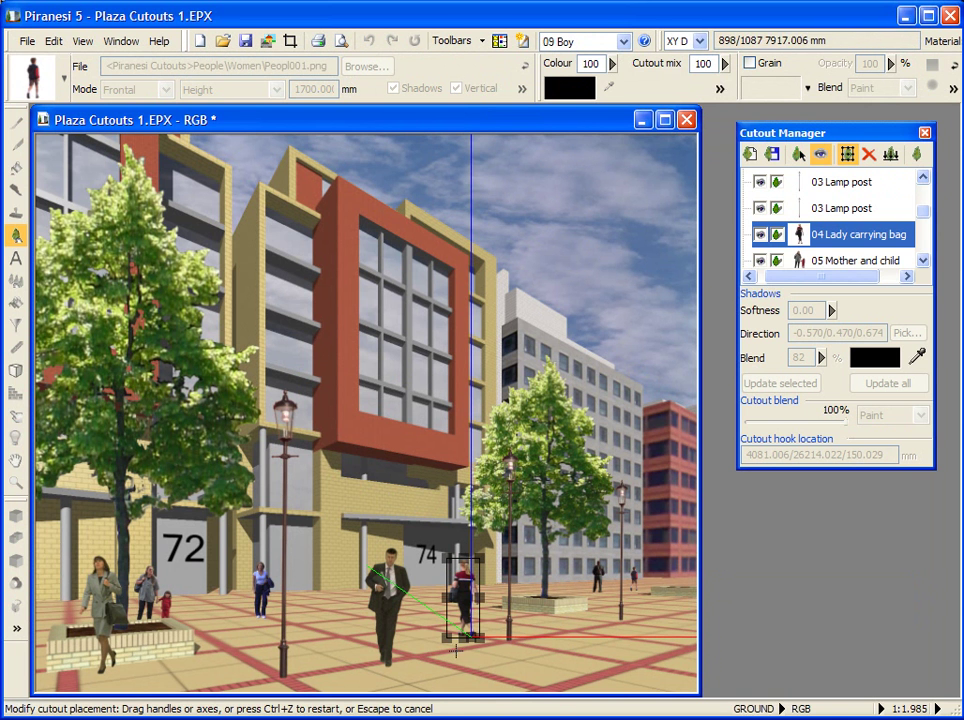
left_click_drag(458, 633, 475, 680)
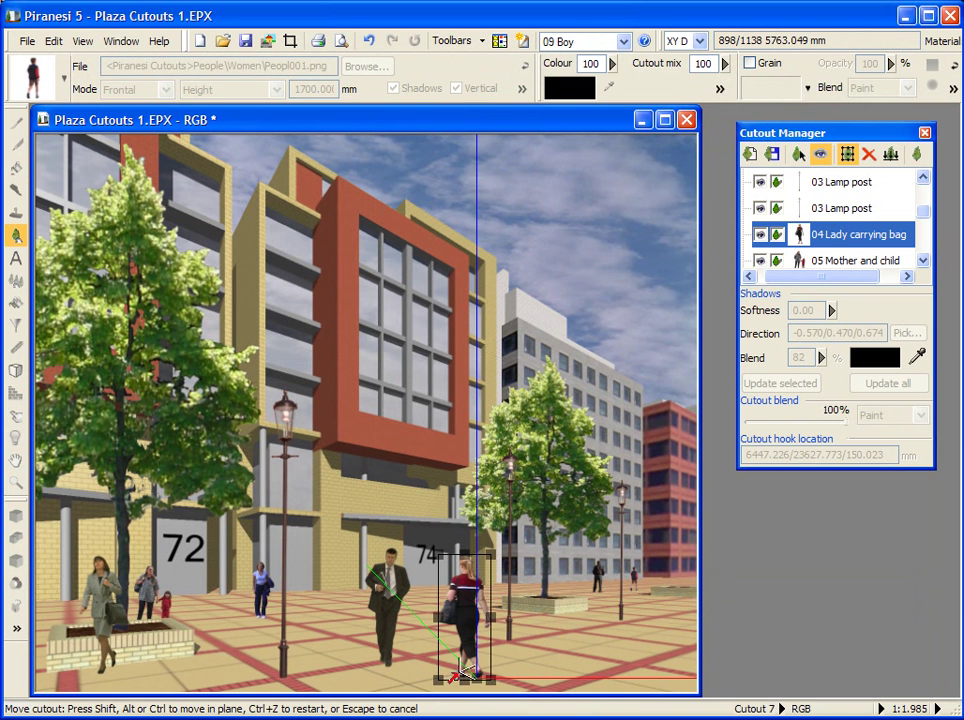
left_click(455, 662)
left_click_drag(491, 554, 657, 304)
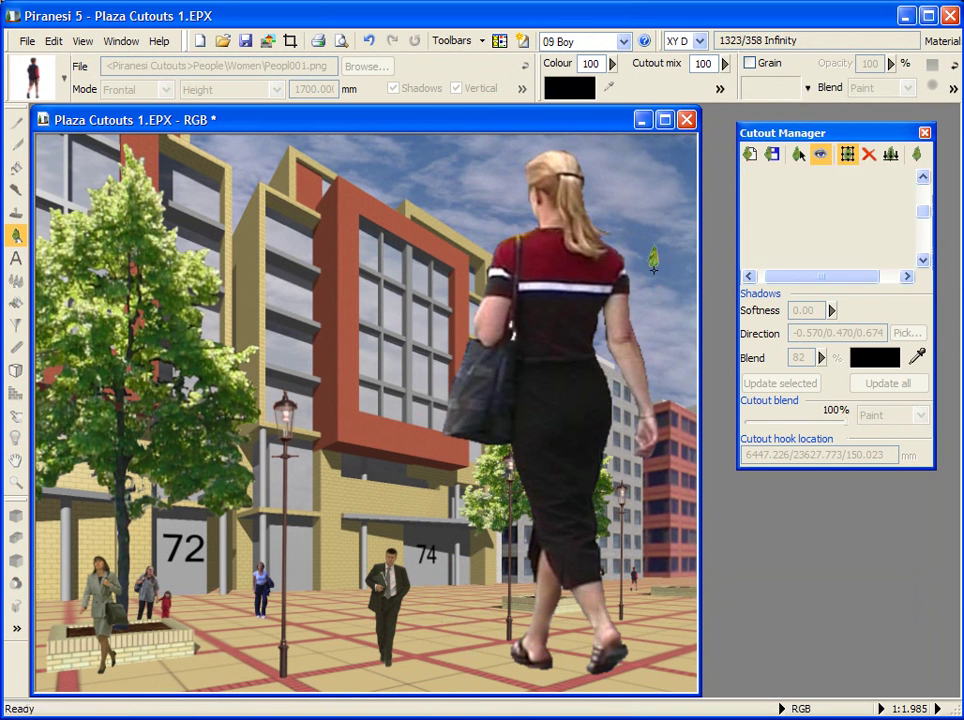
left_click(369, 45)
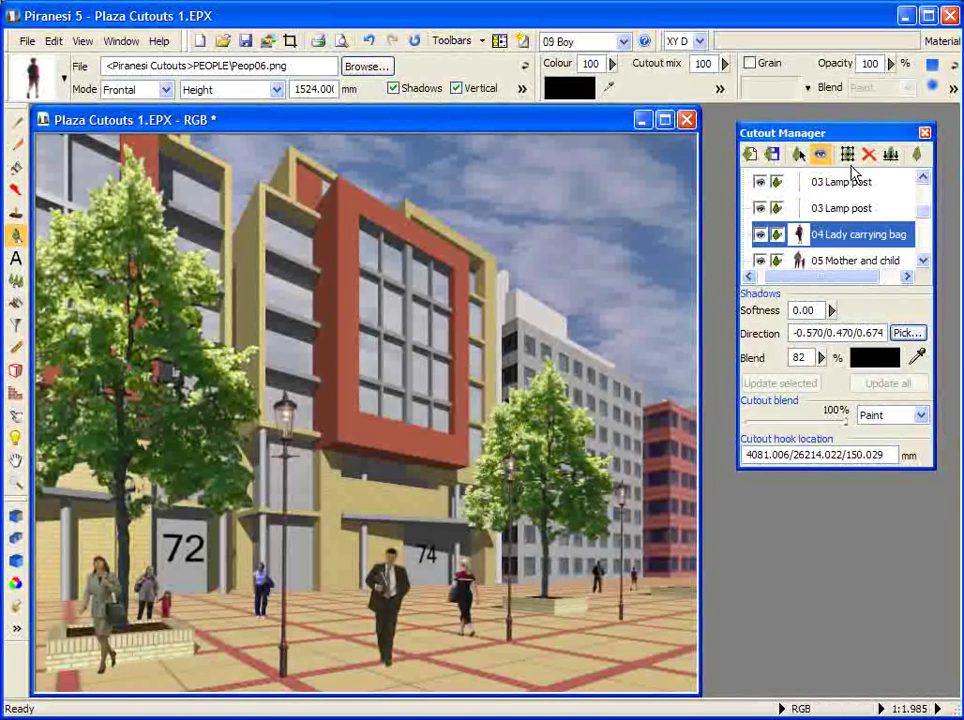
Step: Enable cutout shadows, Update all, and toggle the lady-with-bag's shadow off and on
left_click(920, 155)
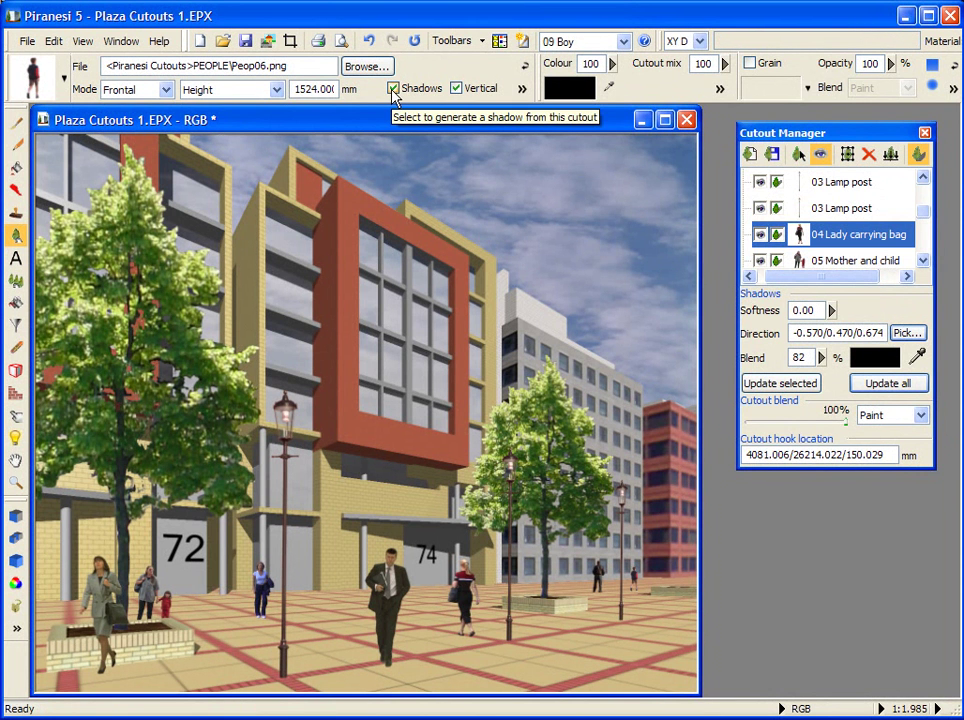
left_click(881, 389)
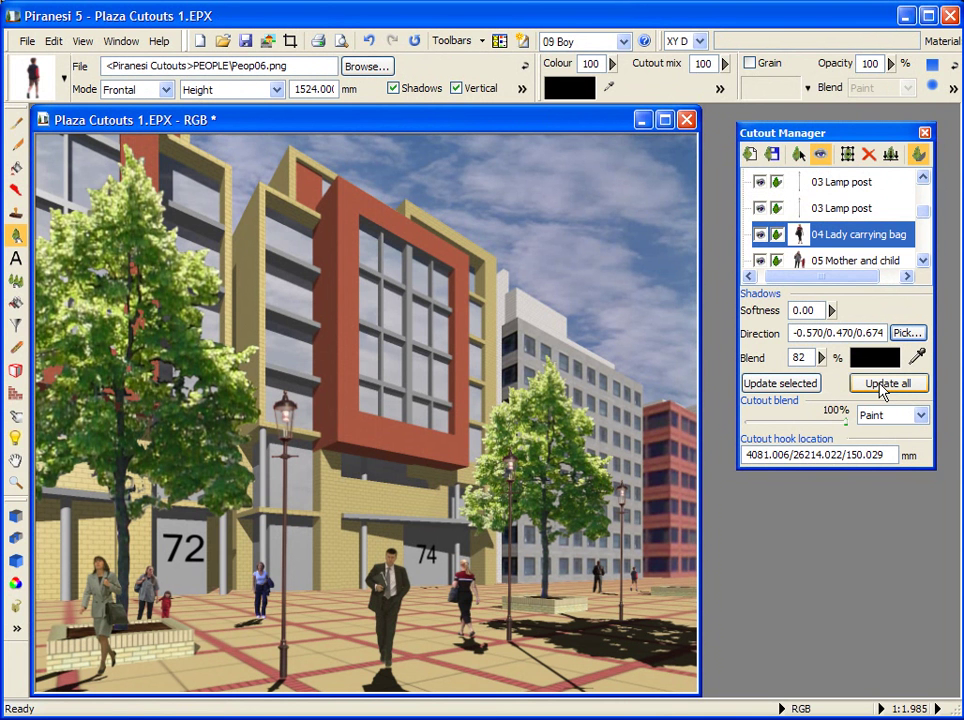
left_click(778, 236)
left_click(779, 236)
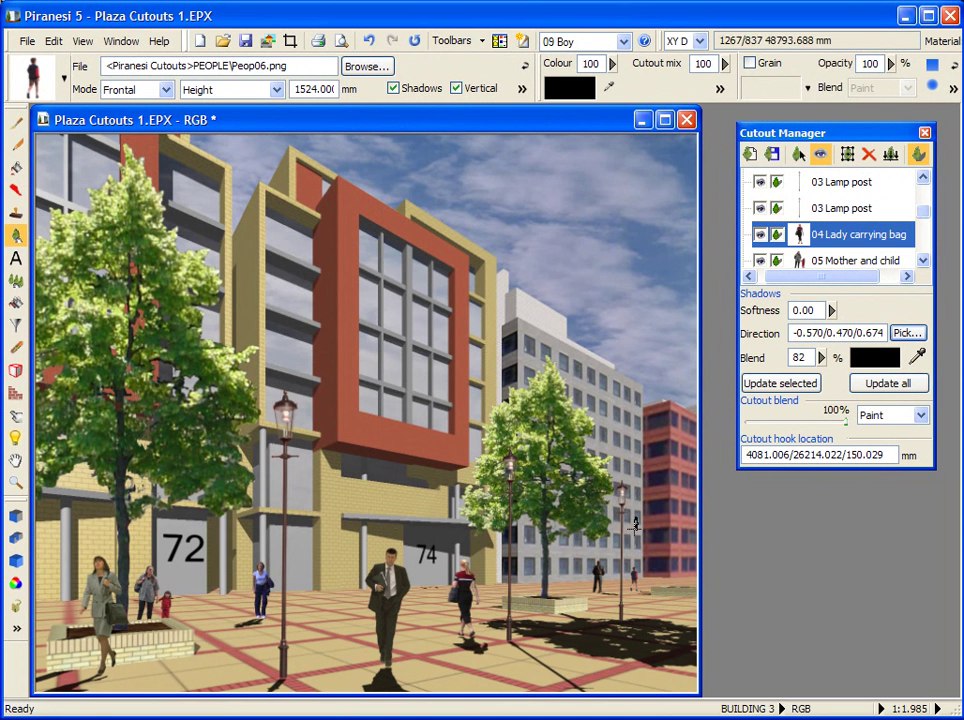
Step: Pick the shadow direction by dragging along the red band's edge
scroll(362, 488, "up", 4)
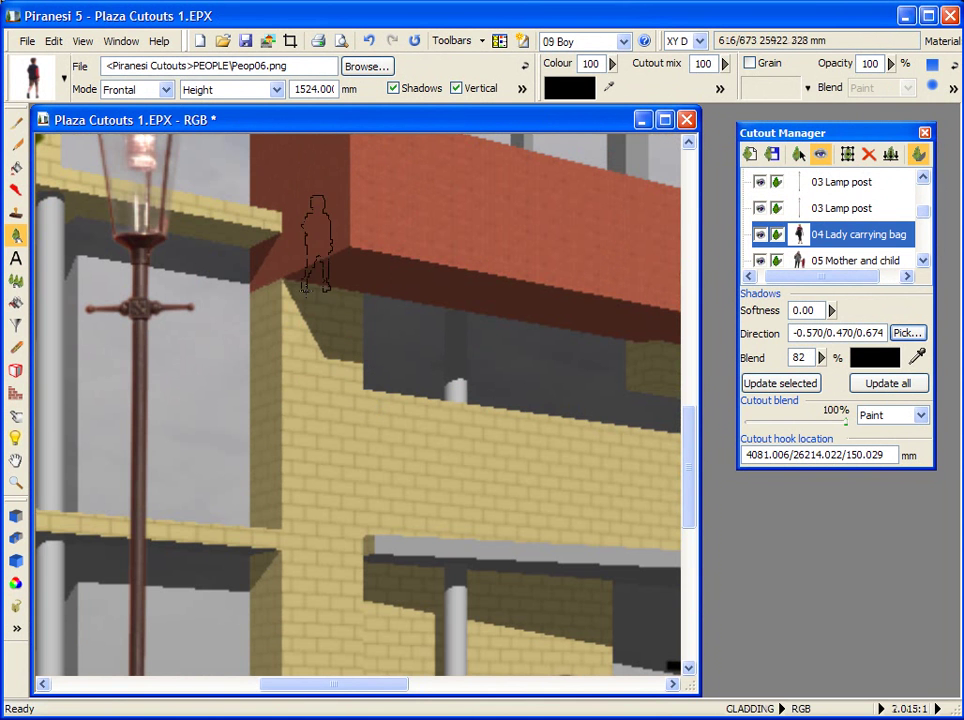
scroll(359, 404, "down", 2)
scroll(361, 390, "down", 2)
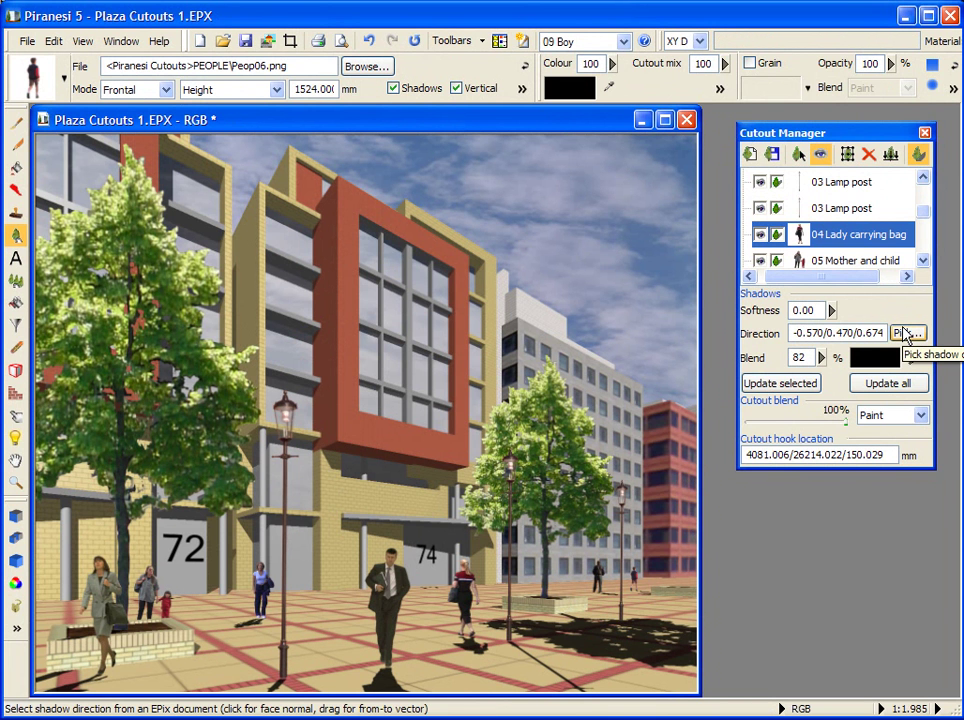
left_click(903, 333)
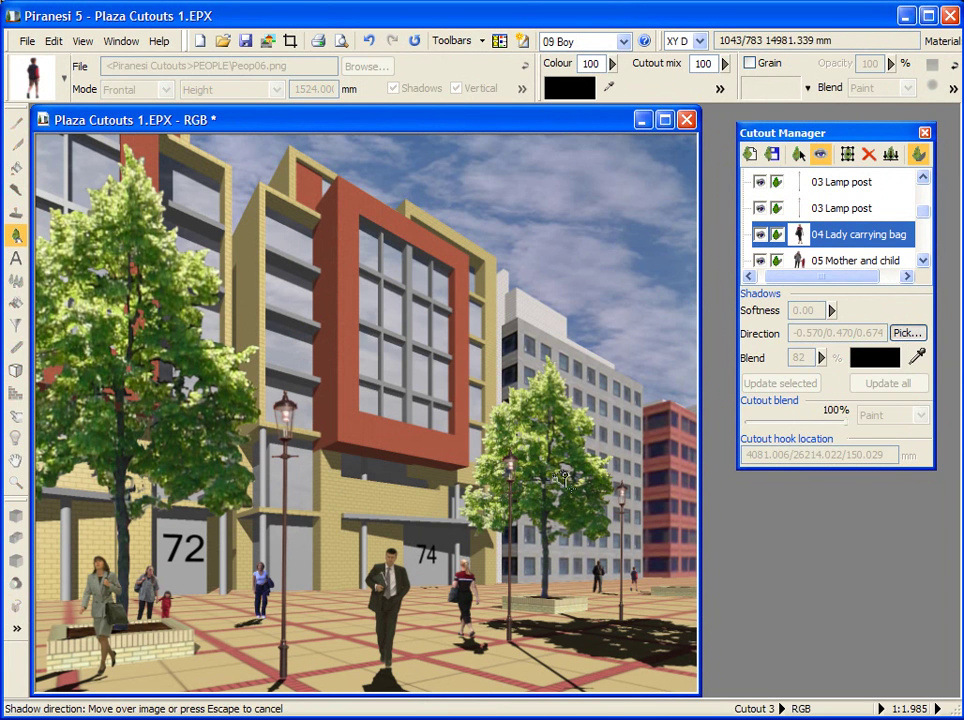
scroll(347, 390, "up", 1)
scroll(347, 390, "up", 1)
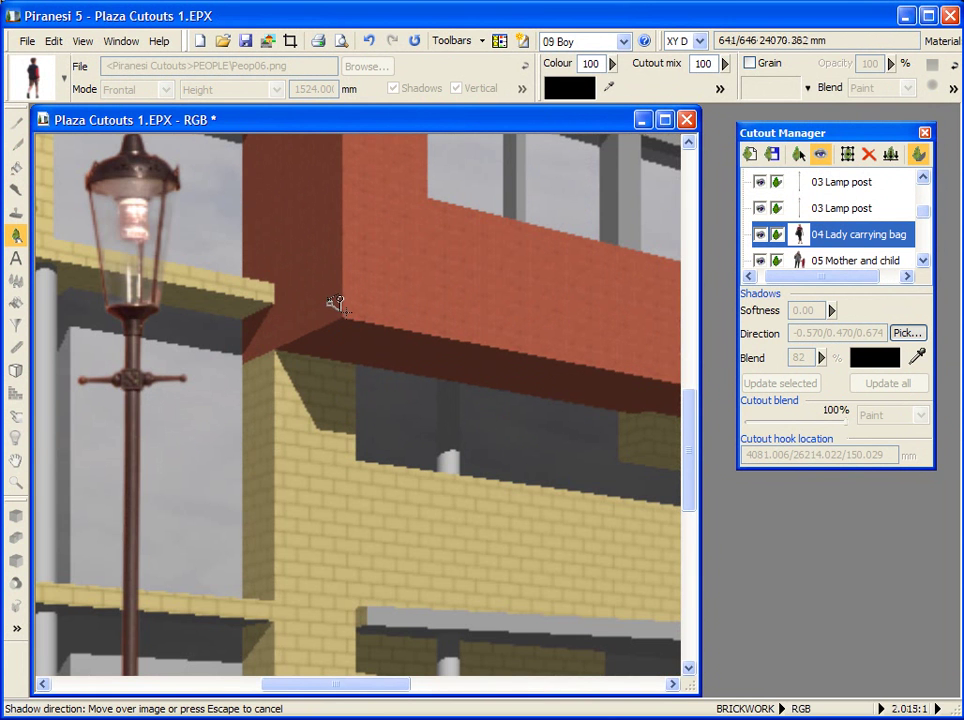
left_click_drag(345, 317, 316, 428)
scroll(316, 428, "down", 2)
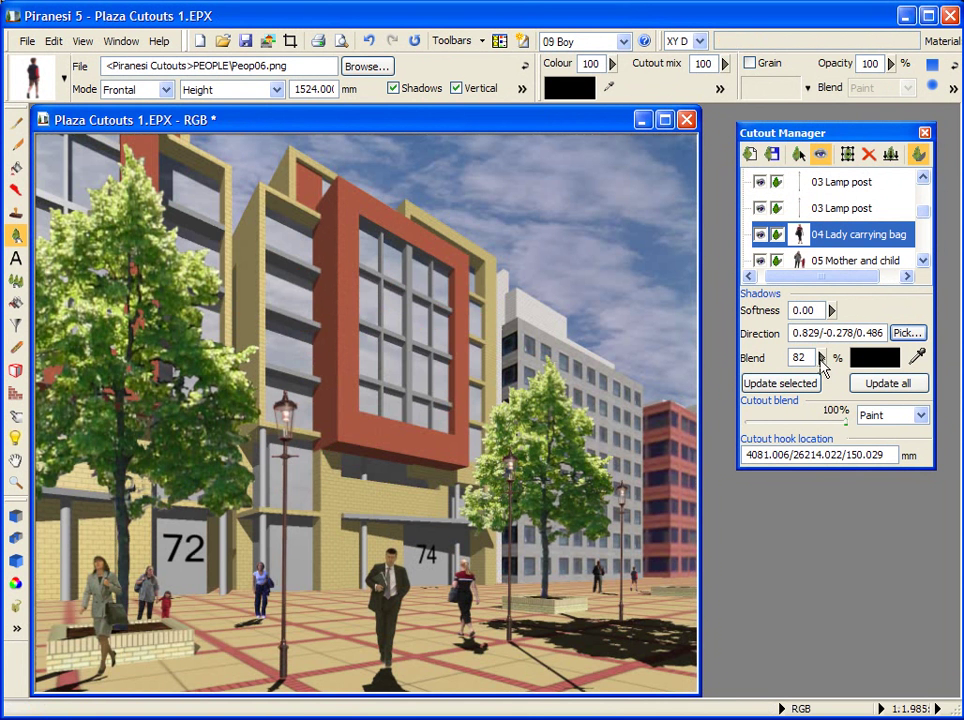
Step: Lower the shadow Blend to 35% and Update all cutouts
left_click(821, 359)
left_click_drag(820, 379, 782, 380)
left_click(888, 382)
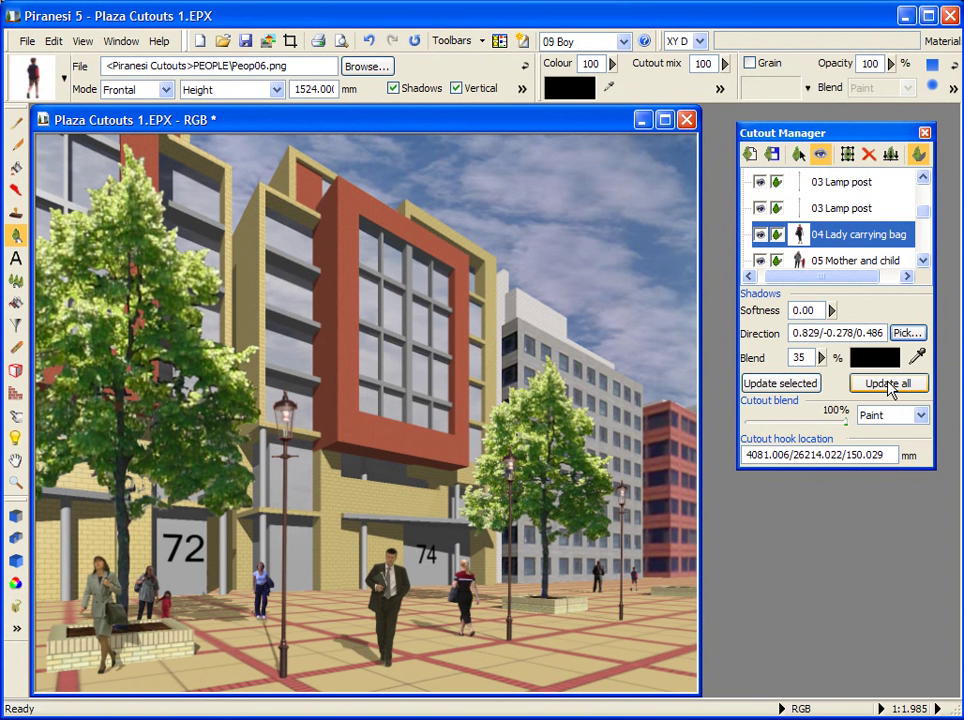
scroll(100, 600, "up", 5)
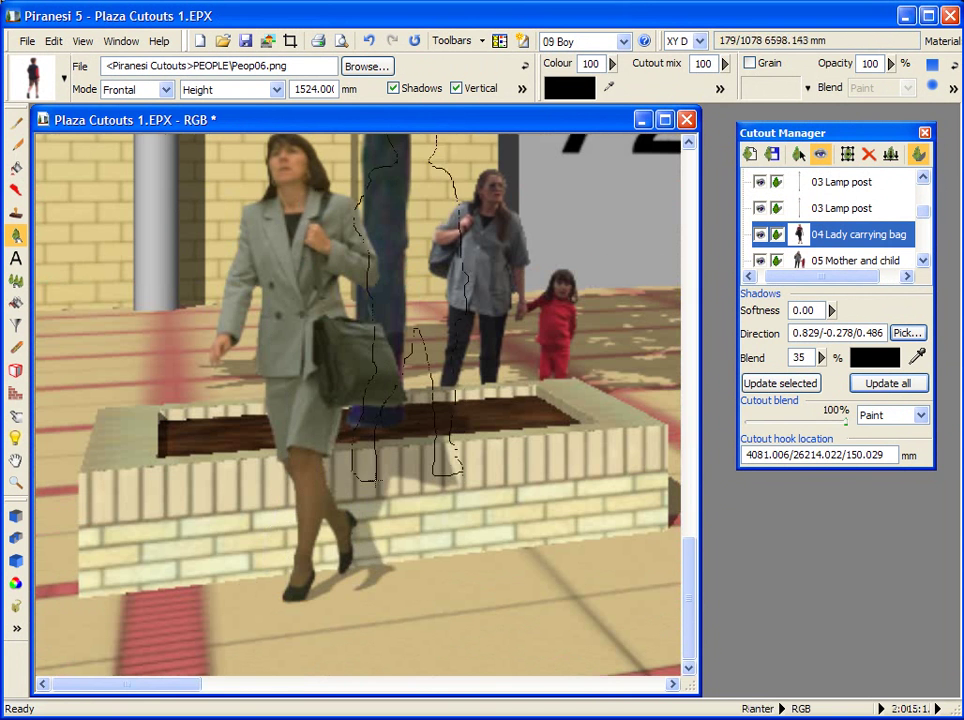
scroll(452, 598, "down", 5)
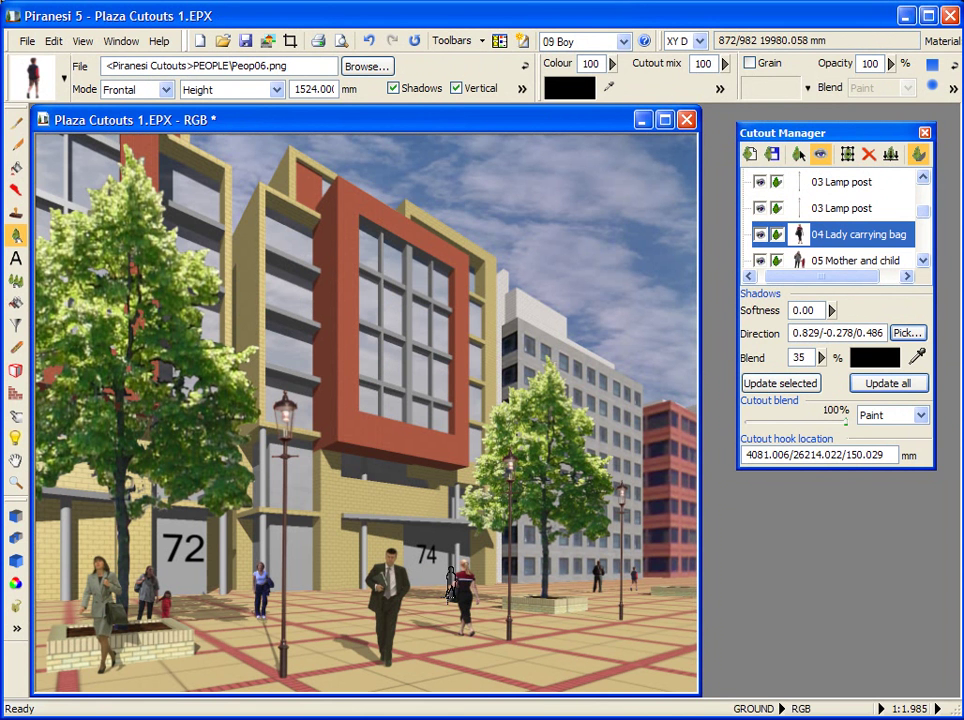
Step: Save the placed cutouts as Plaza Cutouts 1.pcf in the Cutouts folder
left_click(776, 157)
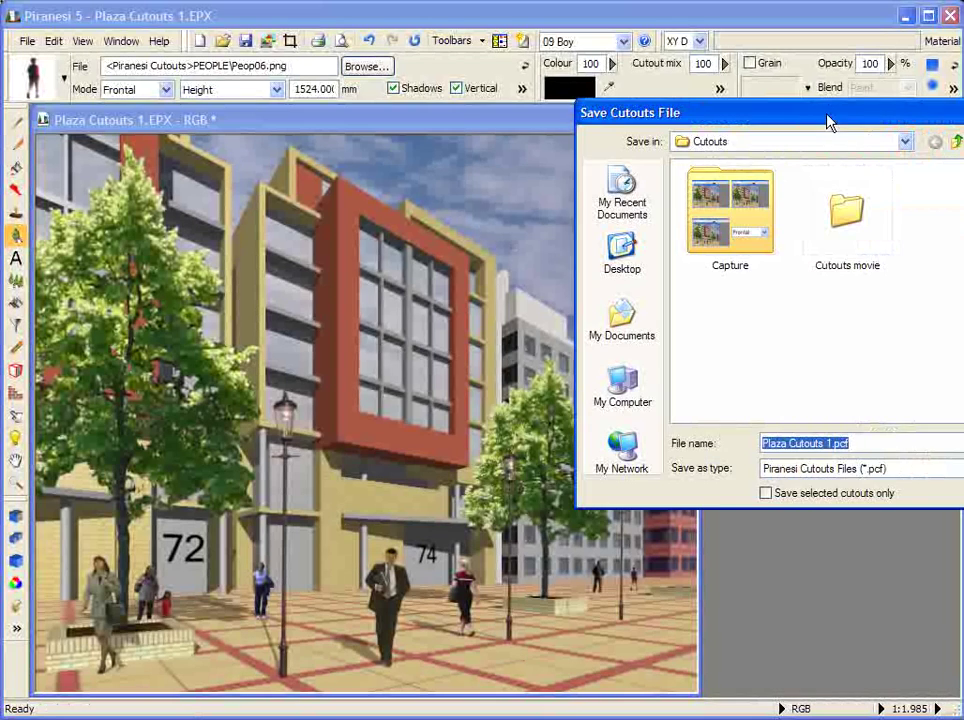
left_click_drag(793, 128, 559, 116)
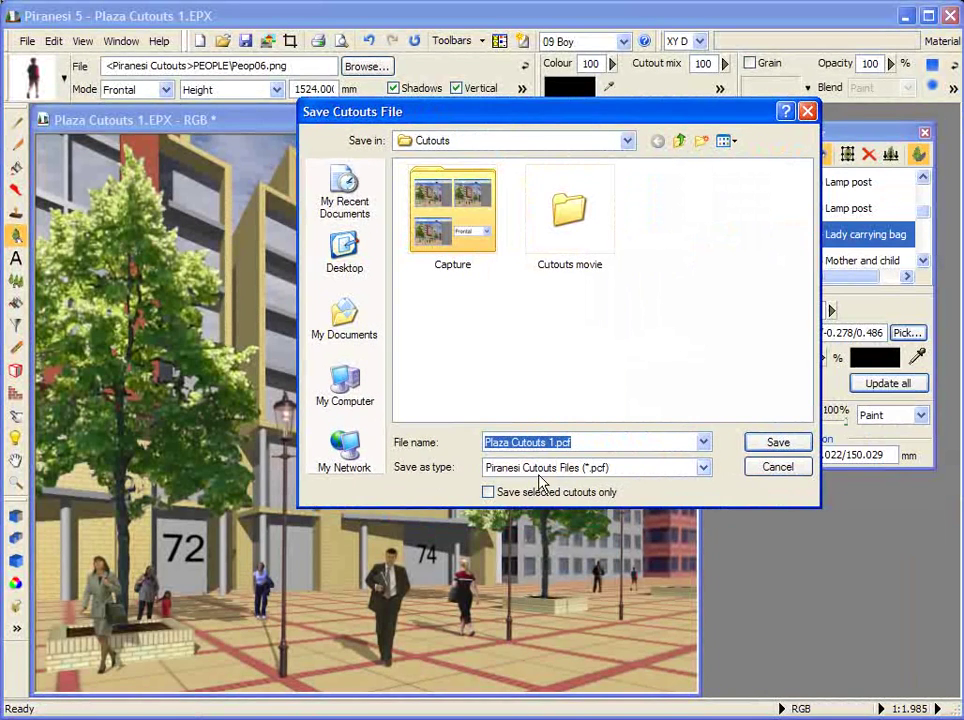
left_click(770, 444)
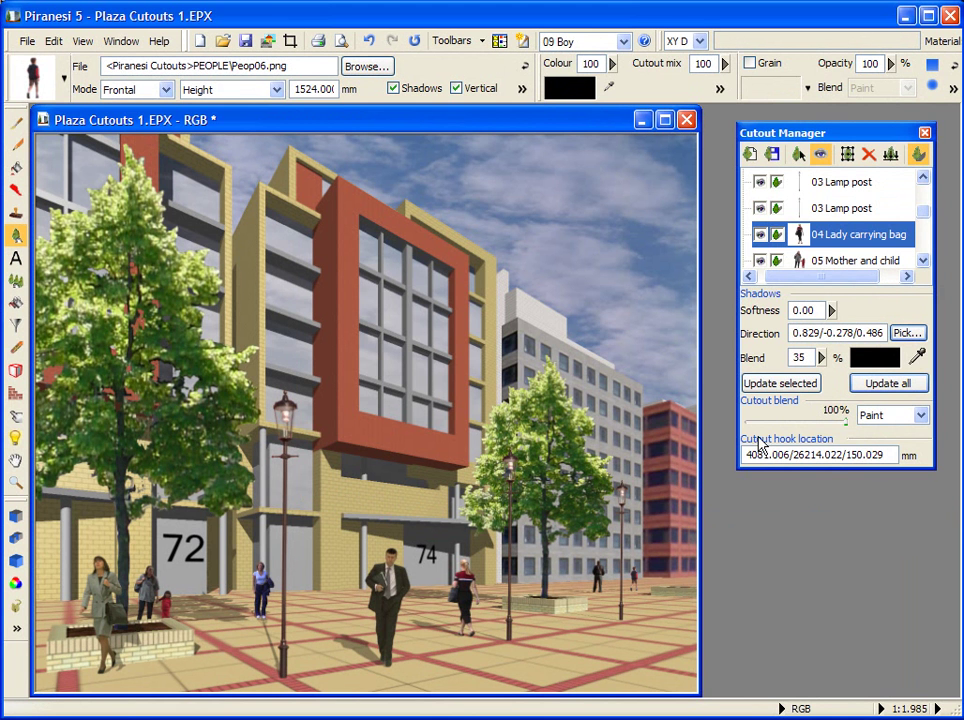
Step: Apply the 10 Fog effect over the plaza image, then undo the fog wash
left_click(52, 75)
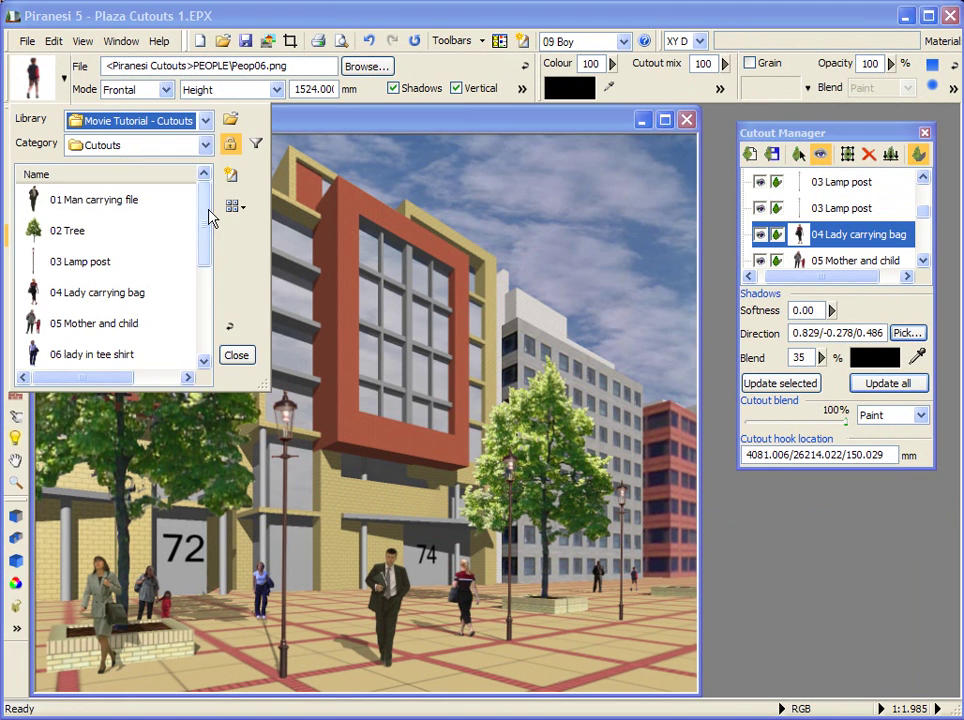
left_click_drag(209, 217, 209, 318)
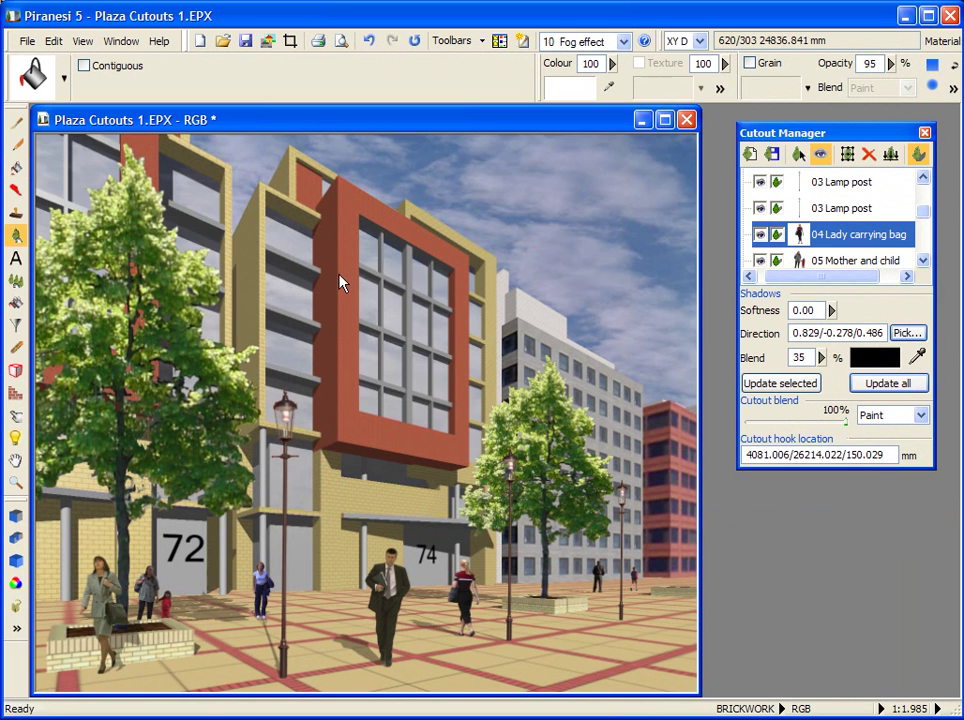
left_click(336, 269)
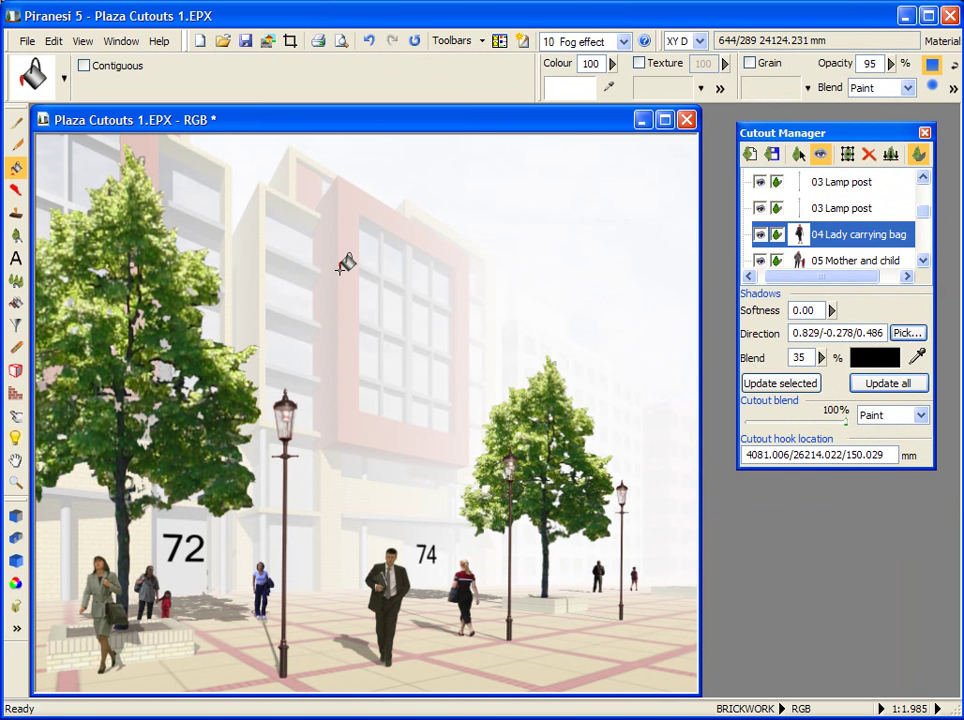
left_click(369, 41)
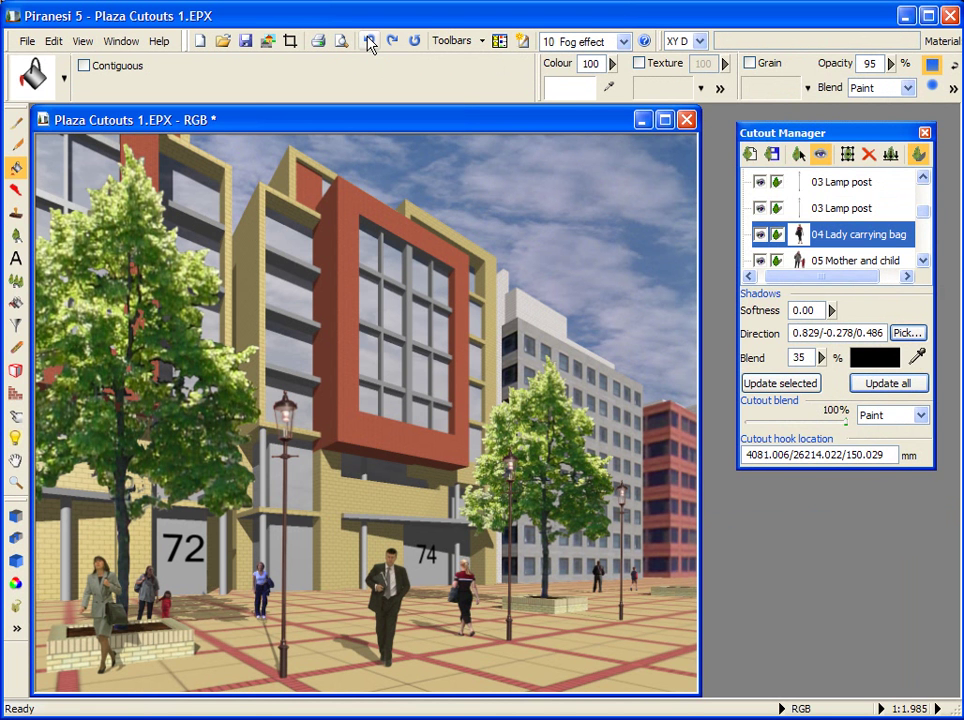
Step: Select all cutouts, burn them into the image, and wash fog over the plaza
left_click(838, 207)
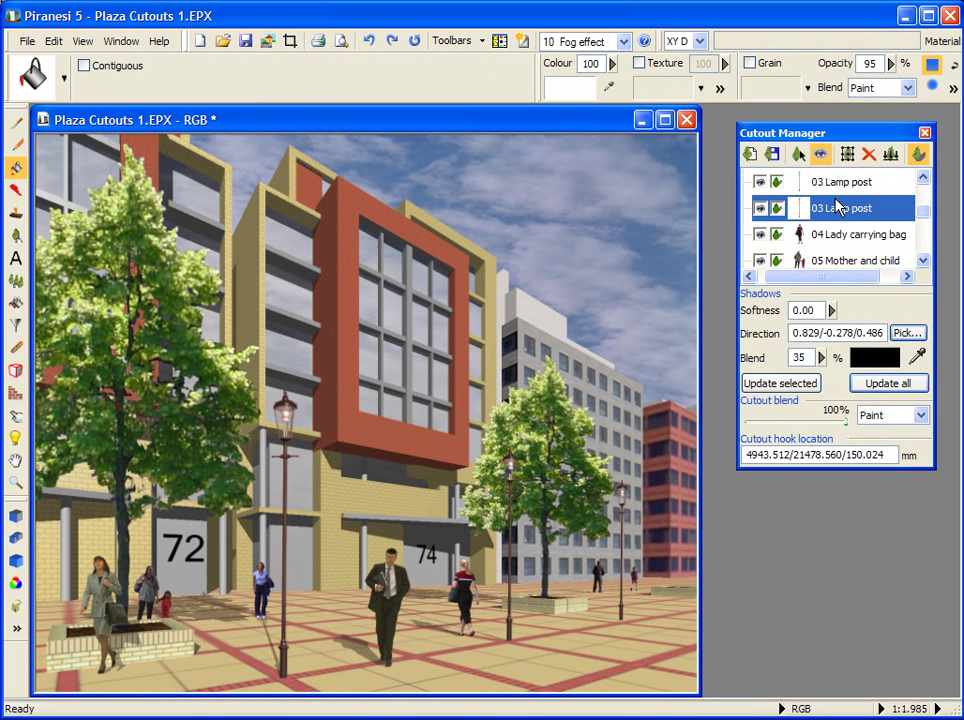
key("ctrl+a")
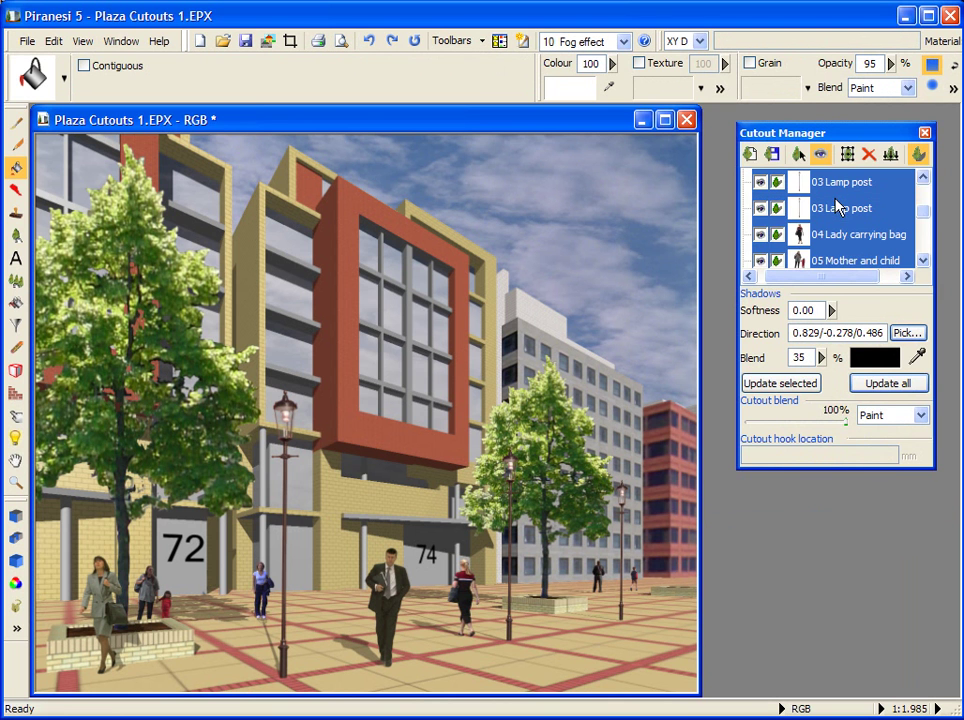
left_click(891, 156)
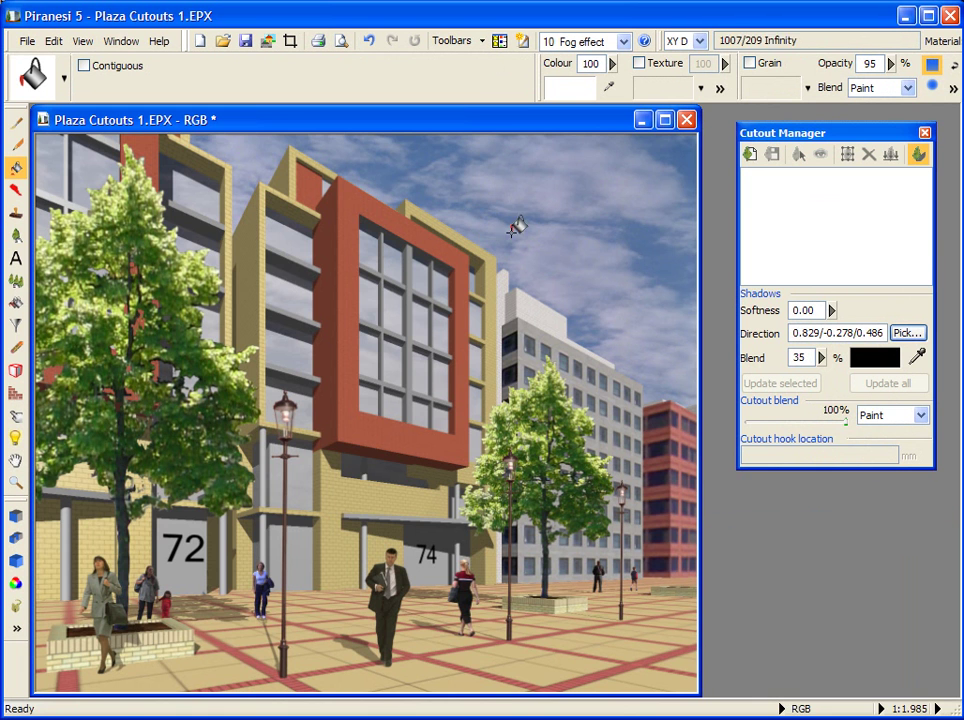
left_click(387, 211)
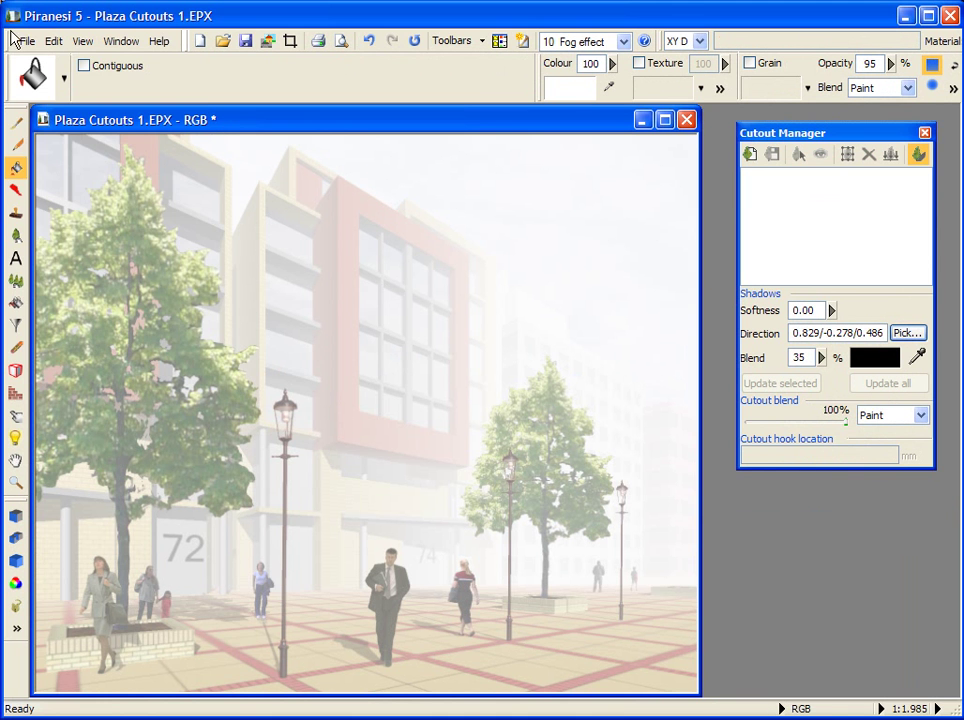
Step: Open the document Plaza Cutouts 2.EPX
left_click(27, 41)
left_click(65, 77)
left_click(135, 280)
left_click(483, 376)
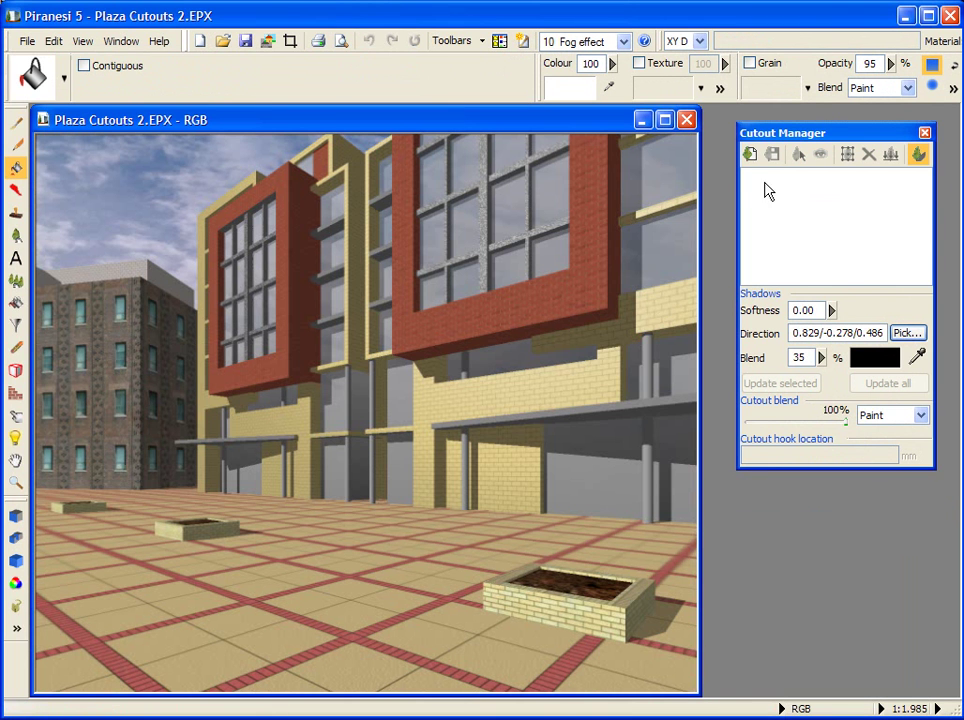
Step: Import the saved cutouts file Plaza Cutouts 1.pcf into this view
left_click(750, 155)
left_click_drag(912, 121, 660, 155)
left_click(715, 250)
left_click(806, 481)
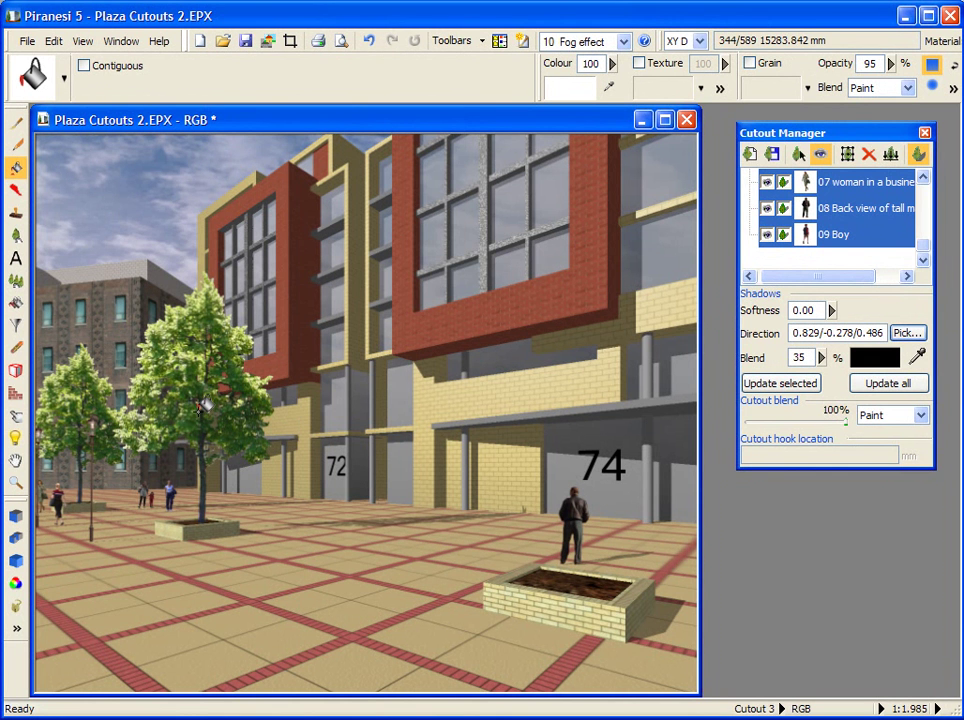
Step: Place the 11 Man in jeans cutout at the lower left of the plaza
left_click(58, 78)
left_click_drag(203, 222, 207, 312)
left_click(80, 329)
left_click(236, 355)
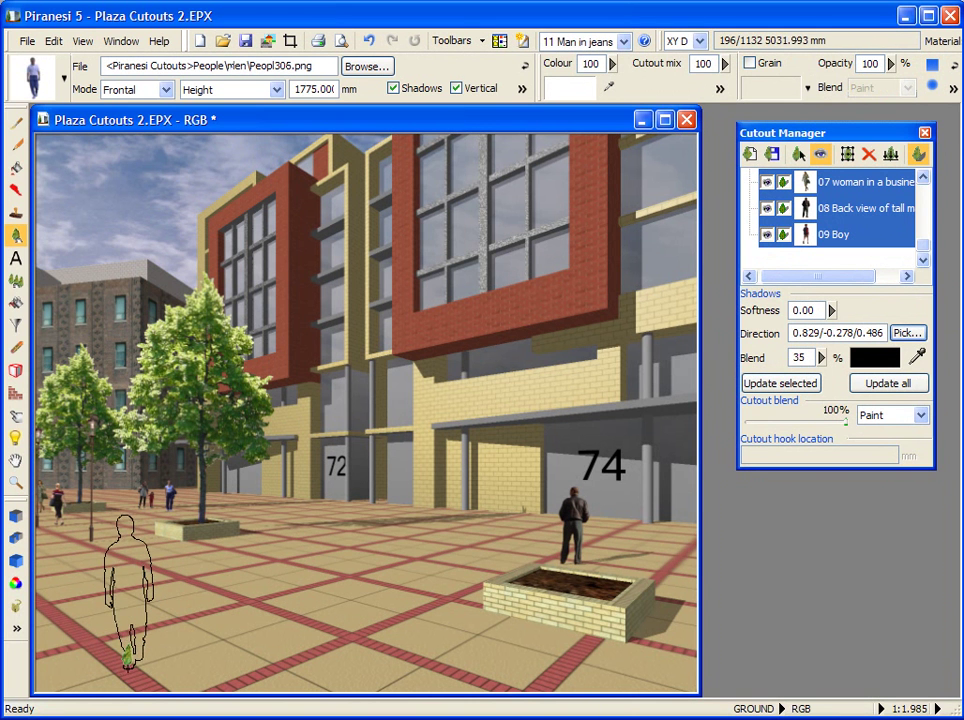
left_click(129, 650)
Step: Load the 12 Business man cutout from the library, ready for placing
left_click(58, 78)
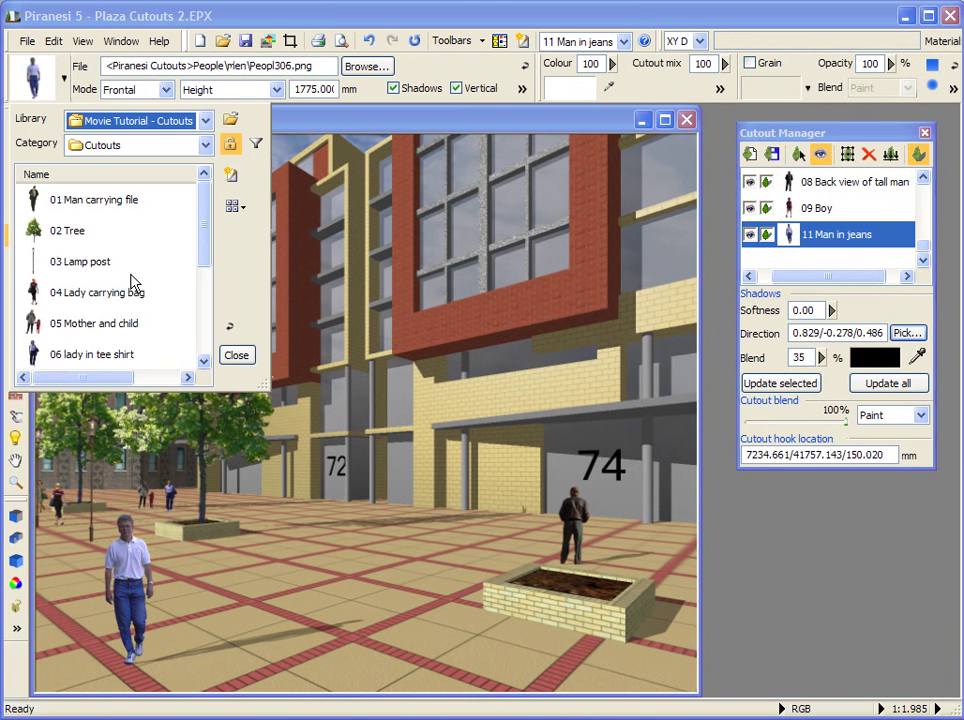
left_click_drag(209, 243, 206, 322)
left_click(80, 361)
left_click(236, 355)
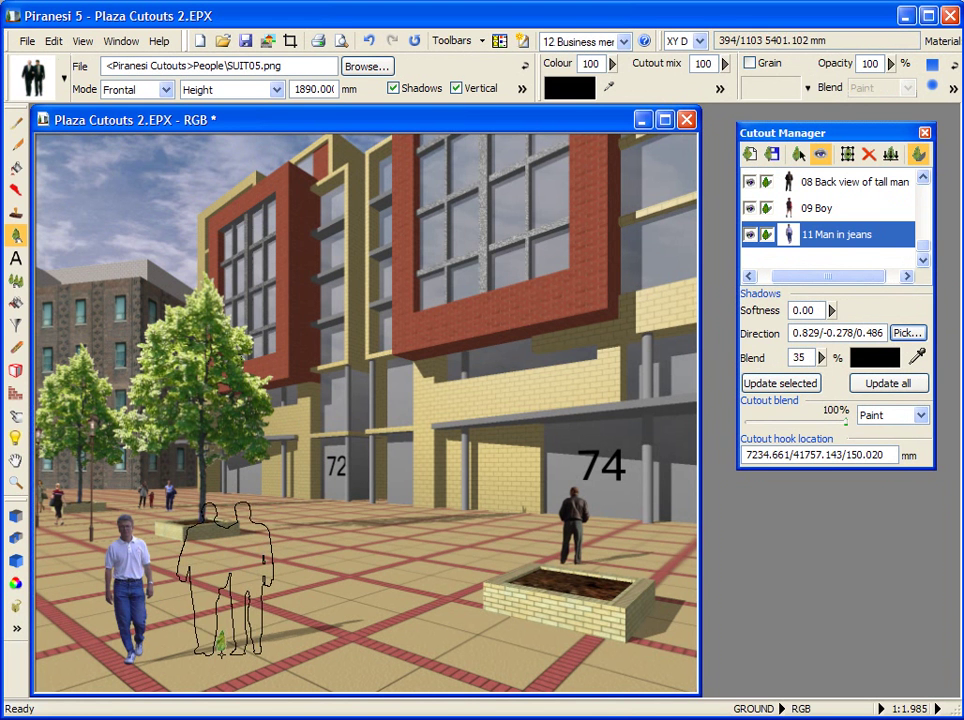